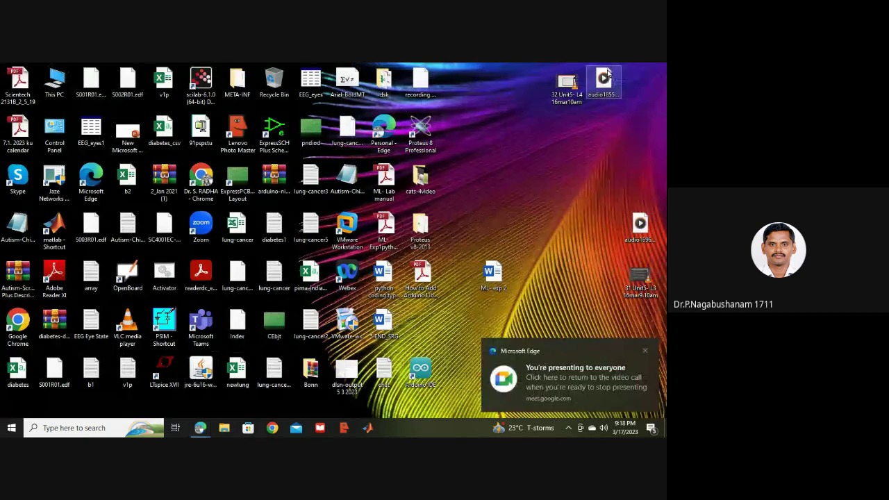
# Step: Launch Proteus 8 Professional, dismiss the screen-sharing notification and start a new project
pyautogui.doubleClick(421, 132)
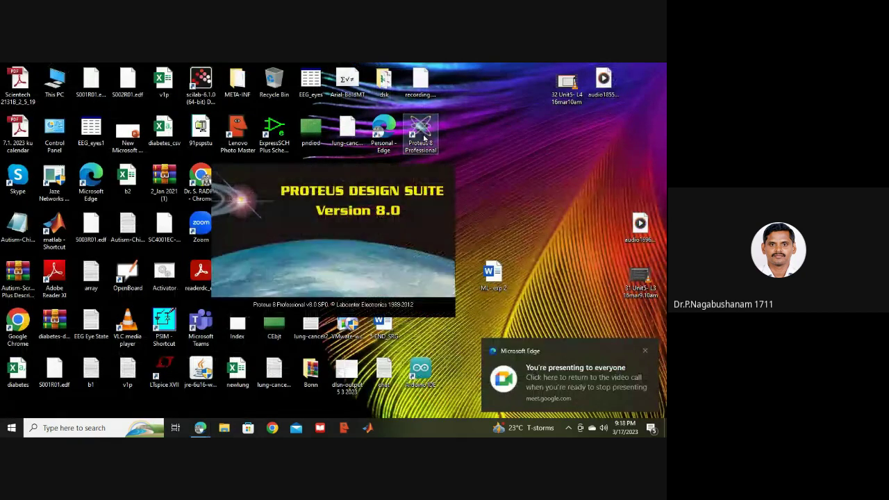
pyautogui.click(646, 353)
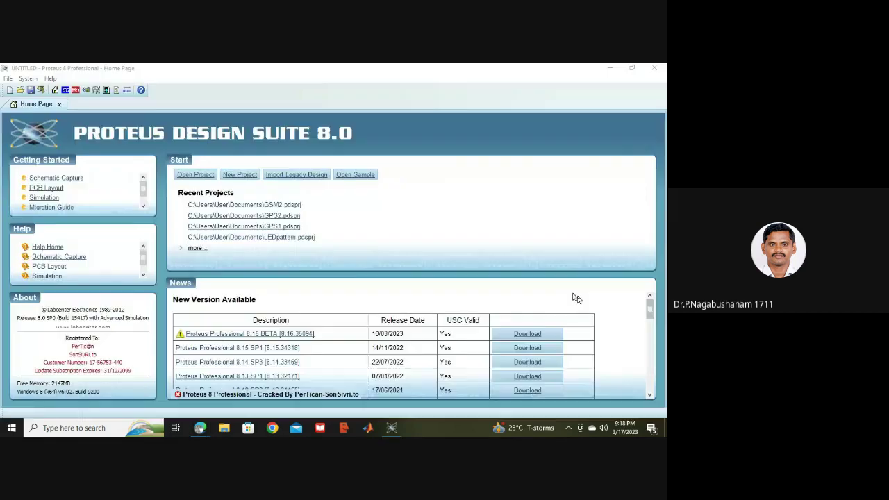
pyautogui.click(232, 175)
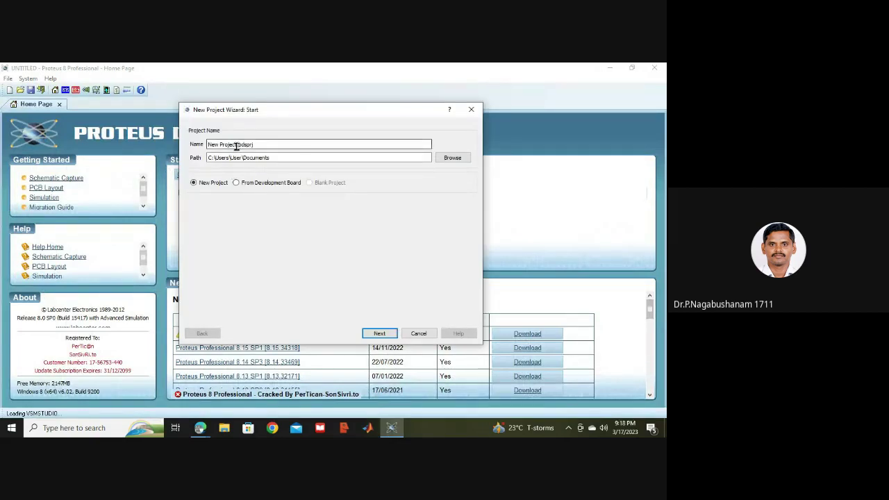
# Step: Name the new project GSM3.pdsprj, keeping the default Documents path
pyautogui.press('BackSpace')
pyautogui.press('BackSpace')
pyautogui.press('BackSpace')
pyautogui.press('BackSpace')
pyautogui.press('BackSpace')
pyautogui.press('BackSpace')
pyautogui.press('BackSpace')
pyautogui.press('BackSpace')
pyautogui.press('BackSpace')
pyautogui.press('BackSpace')
pyautogui.press('BackSpace')
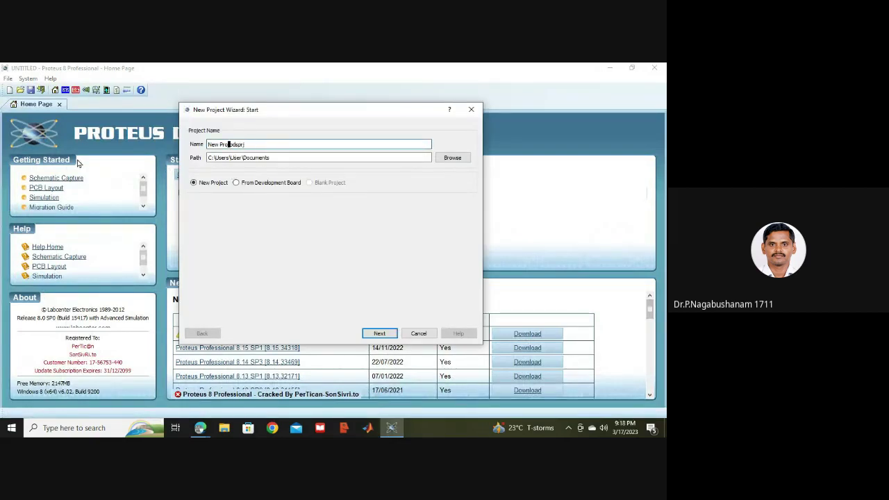
pyautogui.write('GSM')
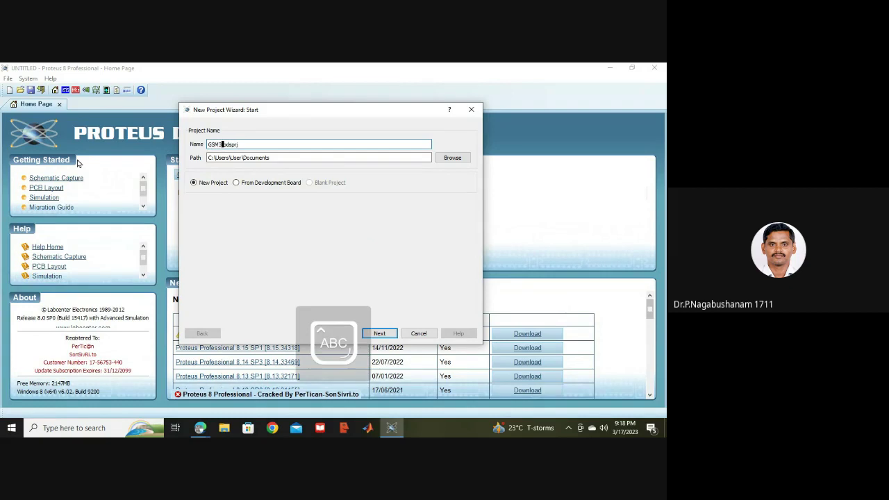
pyautogui.press('capslock')
pyautogui.write('3')
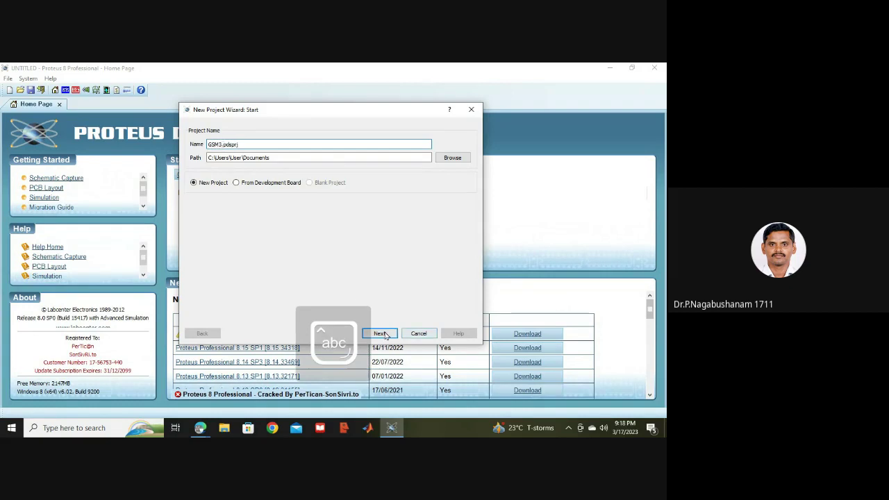
# Step: Finish creating the project without a schematic, PCB layout or firmware, and open a blank sheet in Schematic Capture
pyautogui.click(379, 333)
pyautogui.click(382, 334)
pyautogui.click(382, 334)
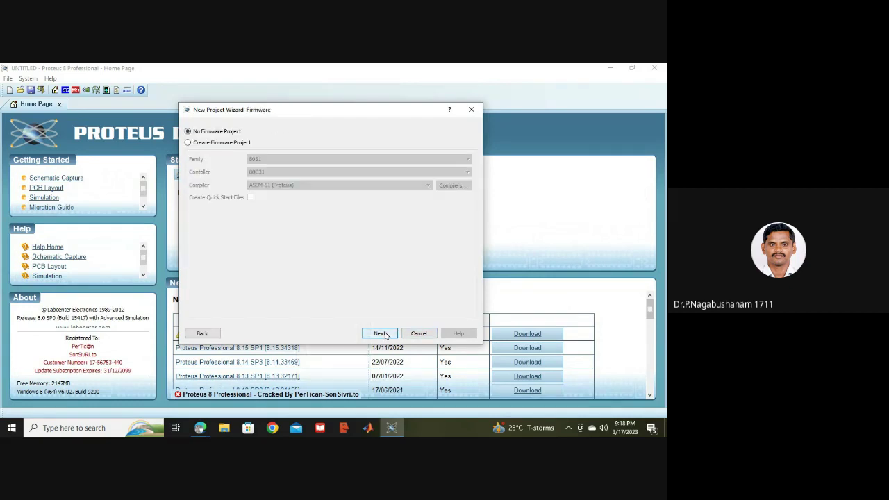
pyautogui.click(381, 334)
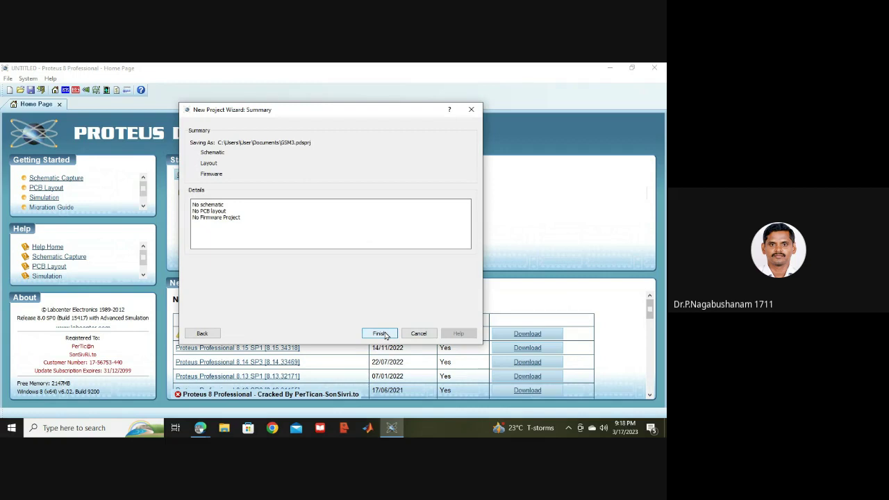
pyautogui.click(381, 334)
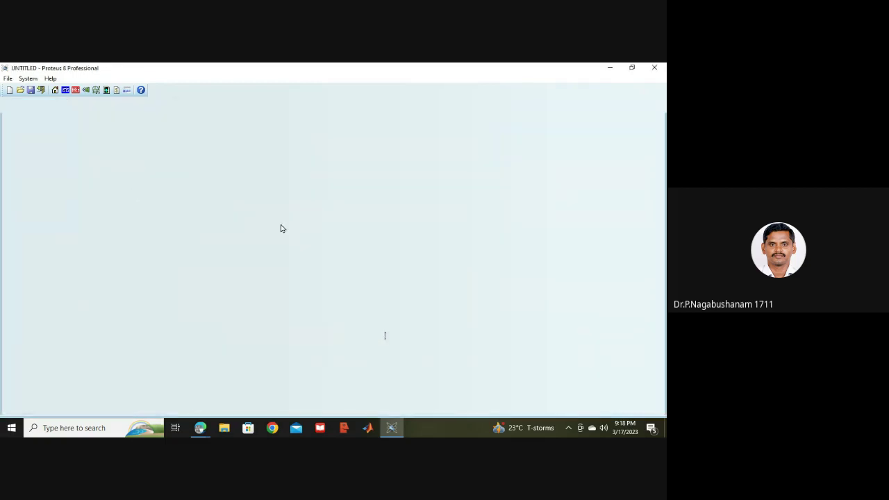
pyautogui.click(65, 91)
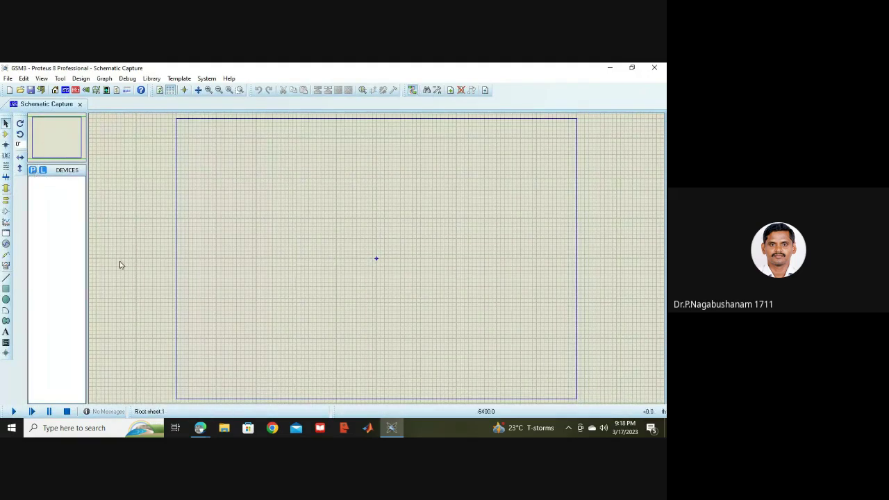
# Step: Switch to the Gmail message in Edge, examine its enlarged Arduino and GSM reference schematic, and return to Proteus
pyautogui.moveTo(200, 428)
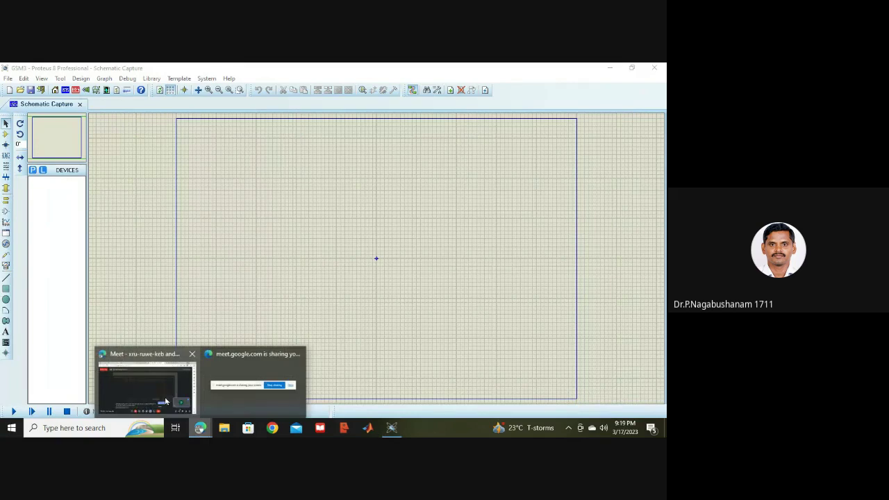
pyautogui.click(152, 378)
pyautogui.click(510, 70)
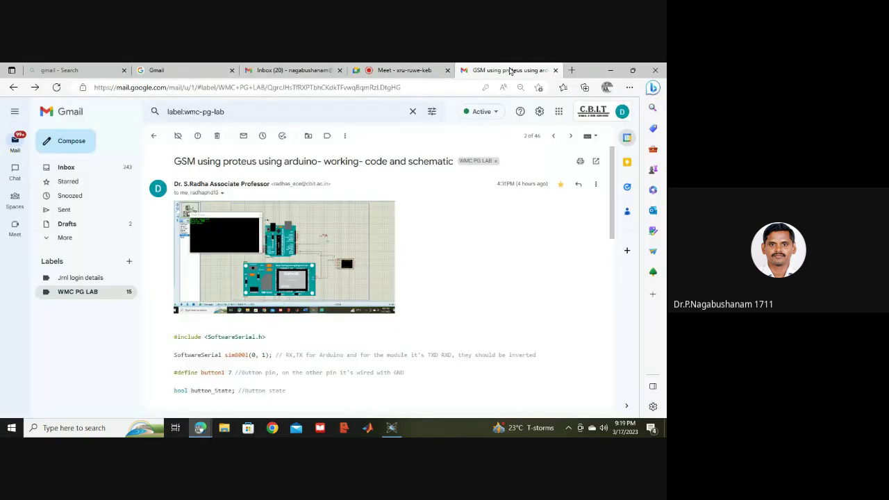
pyautogui.click(267, 250)
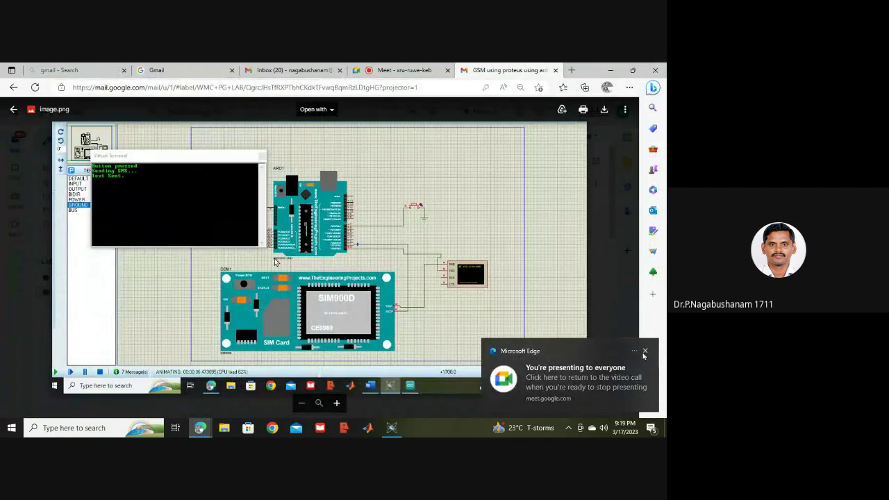
pyautogui.click(644, 353)
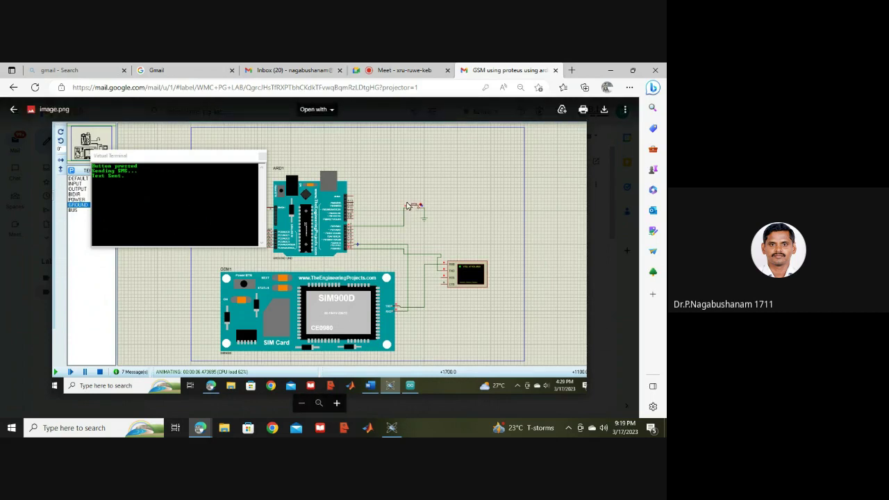
pyautogui.click(610, 70)
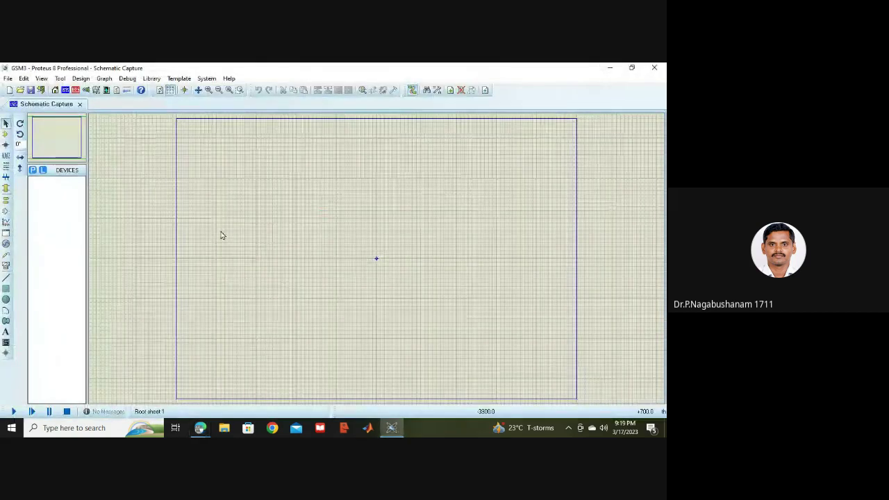
# Step: Pick the ARDUINO UNO device from the Arduino category and place it in the upper-left area of the sheet
pyautogui.click(32, 170)
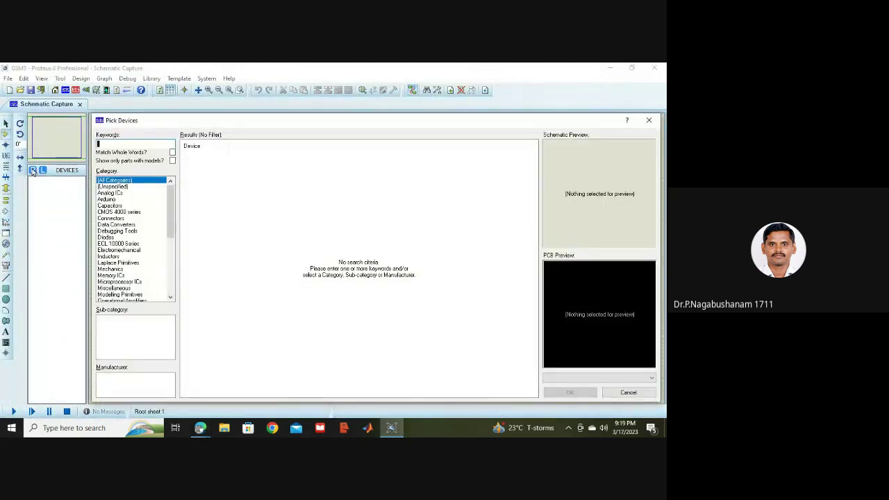
pyautogui.click(111, 200)
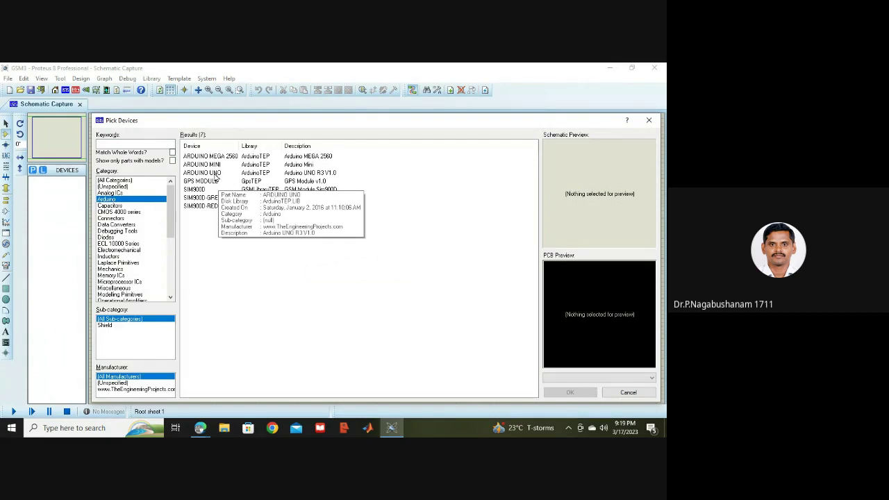
pyautogui.click(217, 174)
pyautogui.click(584, 392)
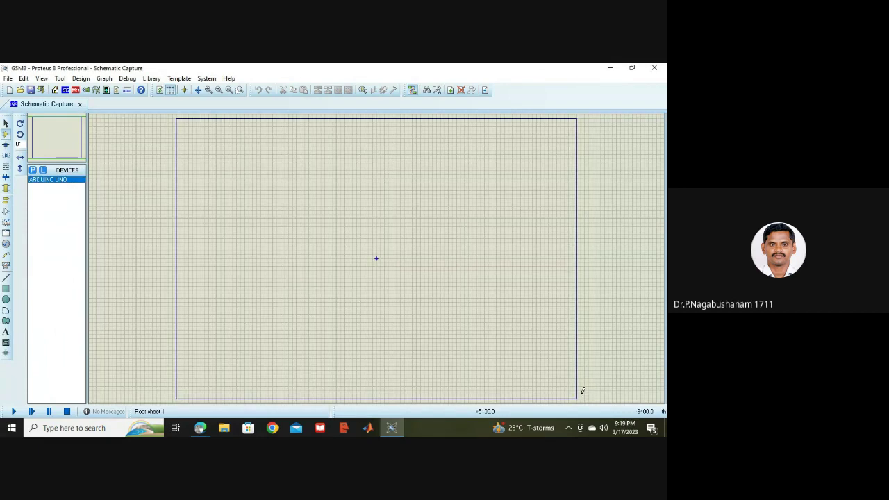
pyautogui.click(252, 212)
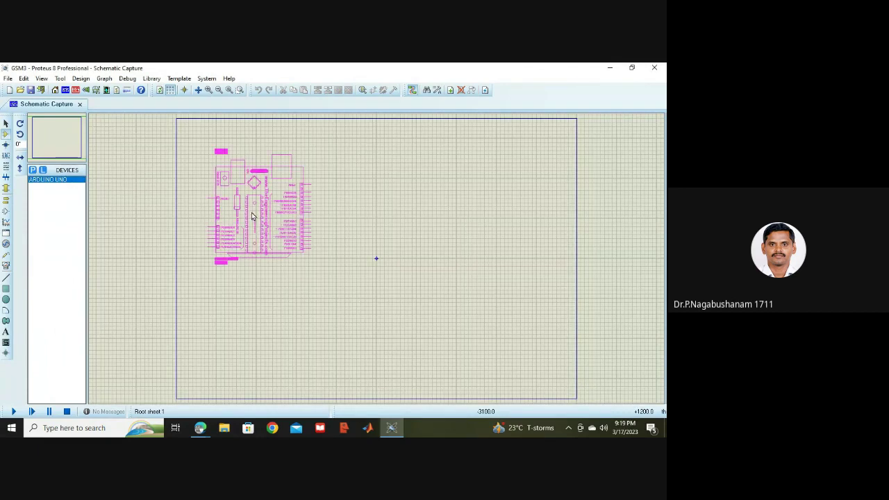
pyautogui.click(282, 214)
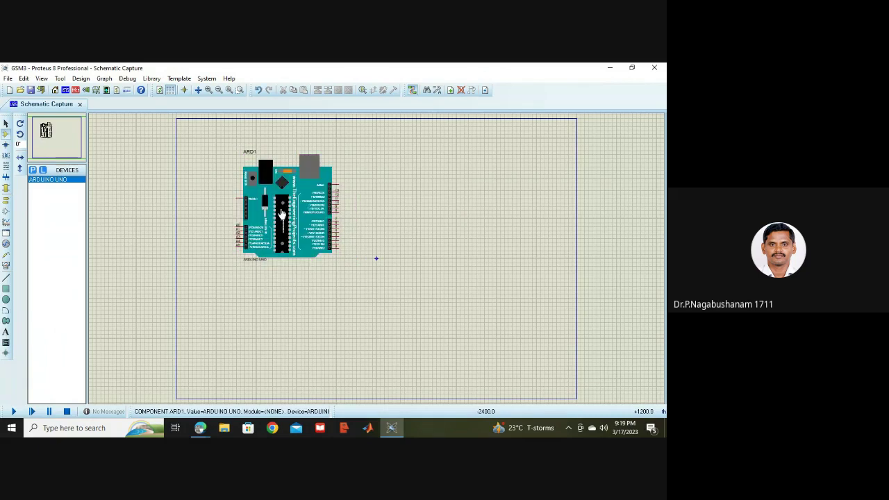
# Step: Find the SIM900D module with the keyword "gsm" and place it below the Arduino Uno
pyautogui.click(33, 171)
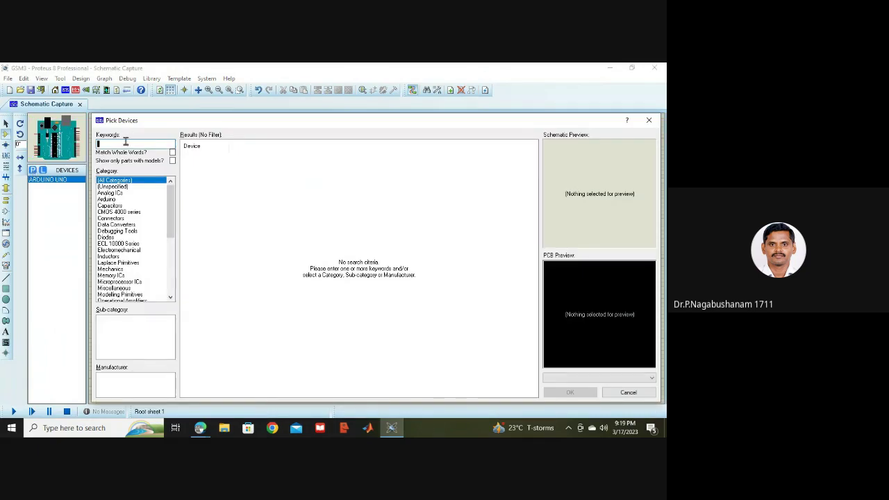
pyautogui.write('gsm')
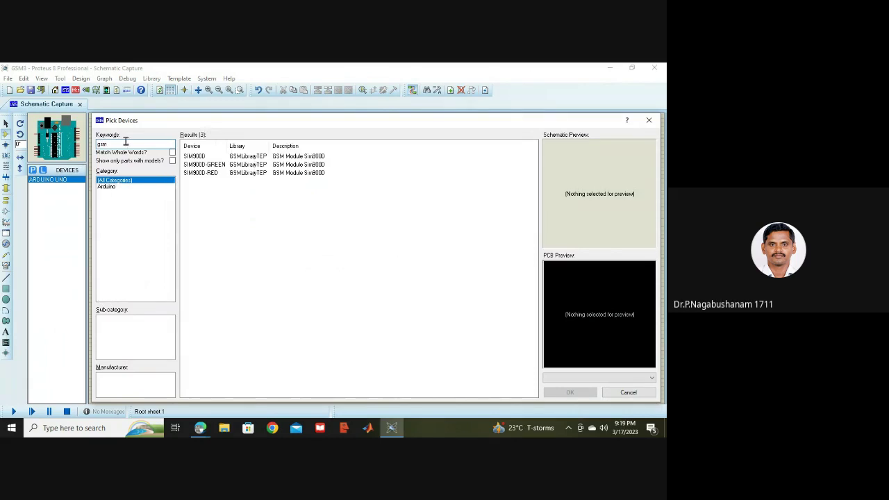
pyautogui.click(236, 161)
pyautogui.click(570, 391)
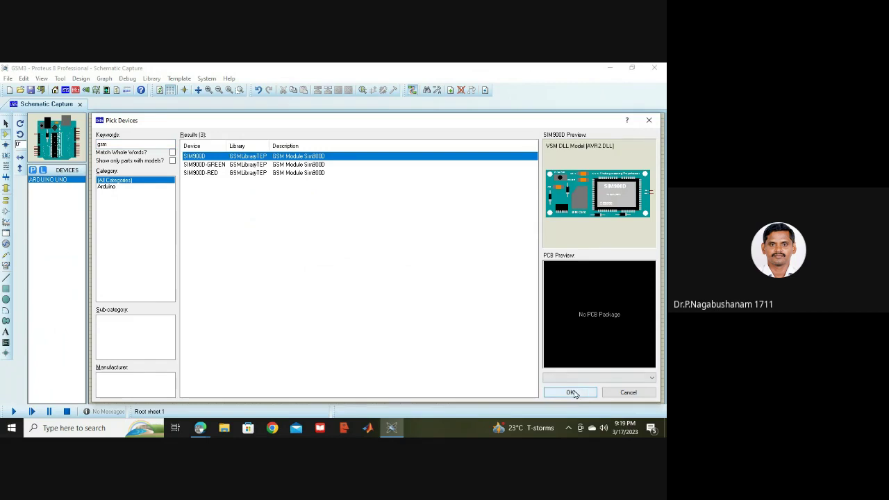
pyautogui.click(246, 332)
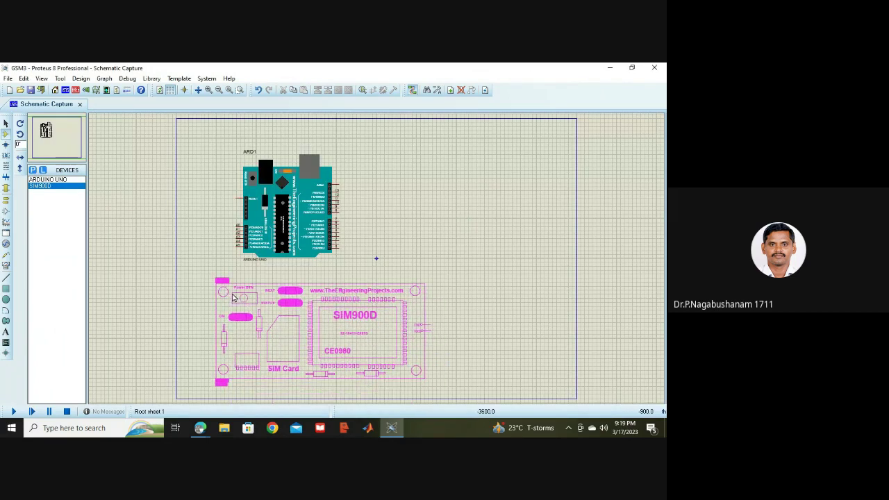
pyautogui.click(233, 298)
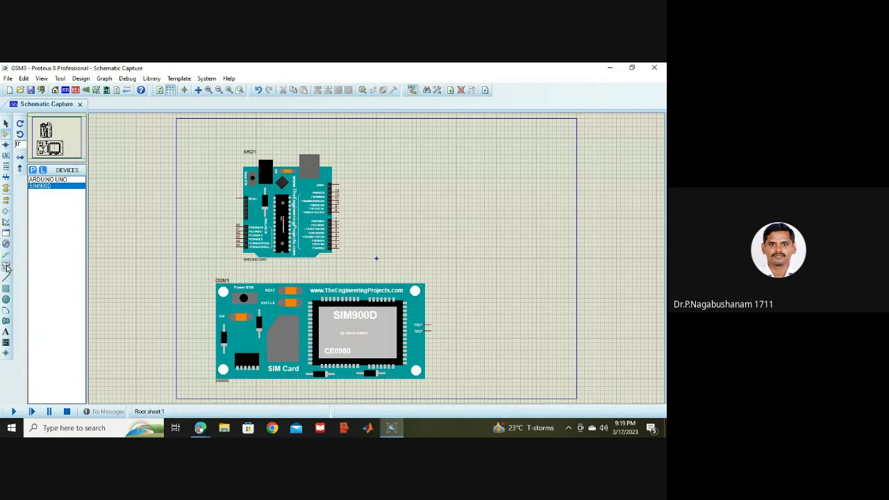
# Step: Place a virtual terminal instrument to the right of the SIM900D module
pyautogui.click(6, 268)
pyautogui.click(55, 200)
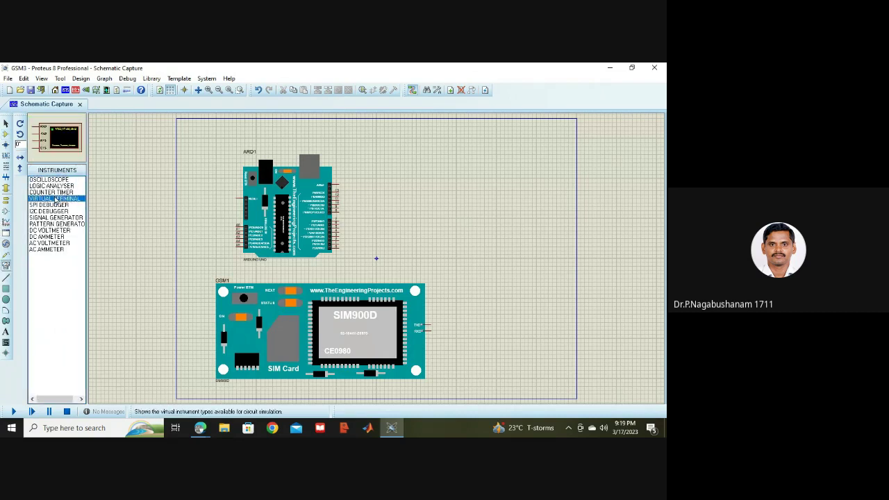
pyautogui.click(523, 284)
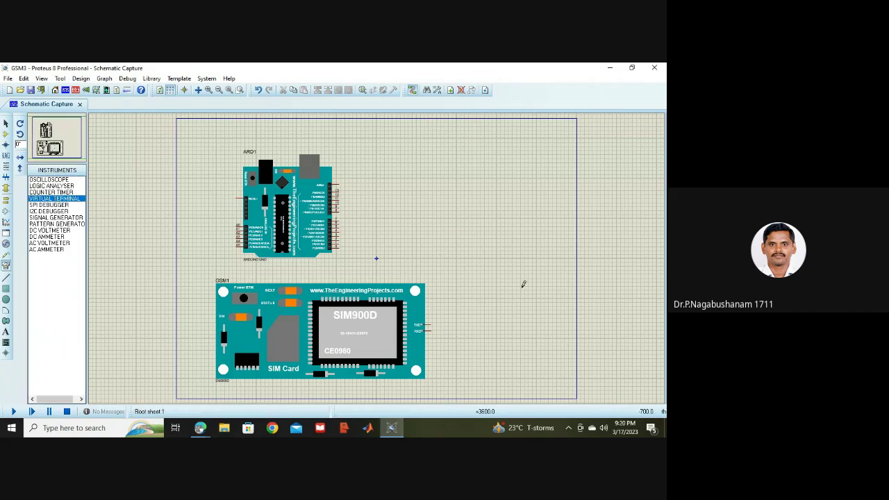
pyautogui.click(528, 312)
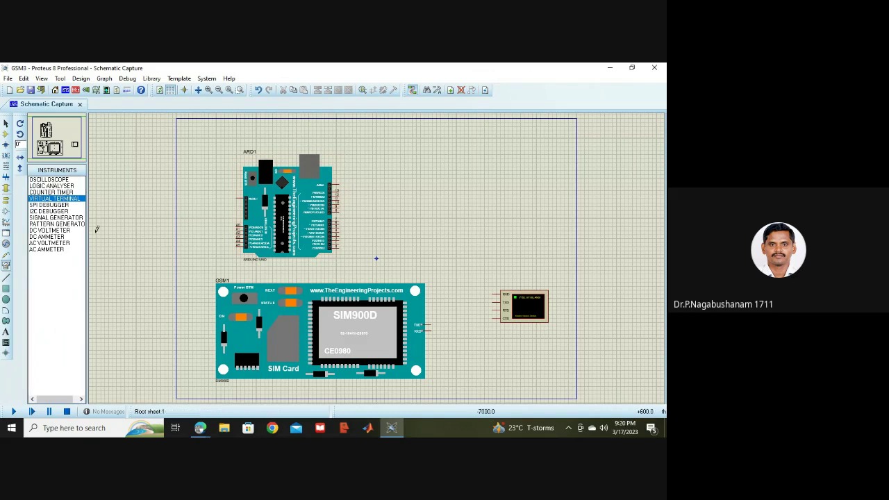
# Step: Find the SPST push button (BUTTON) with the keyword "button" and place it to the right of the Arduino Uno
pyautogui.press('p')
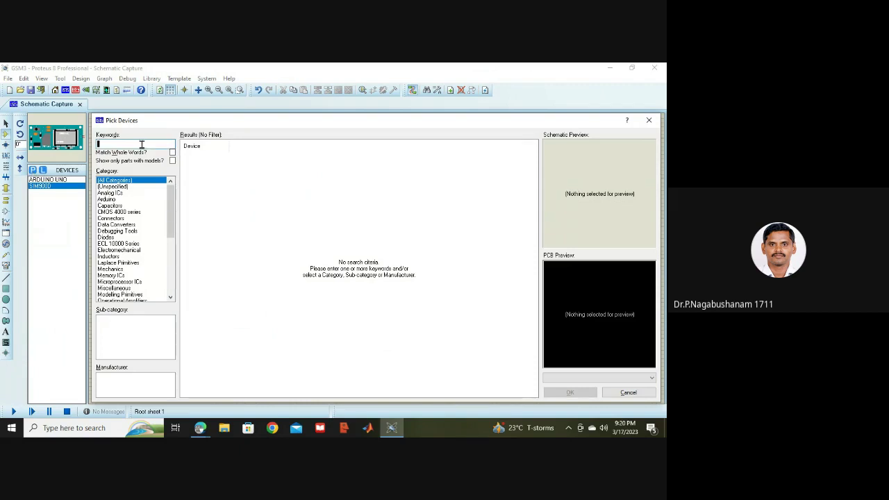
pyautogui.write('bul')
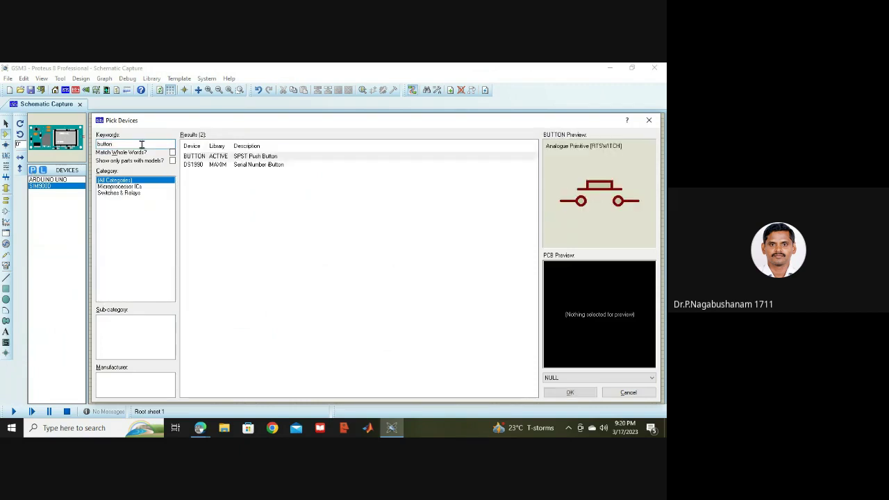
pyautogui.click(270, 157)
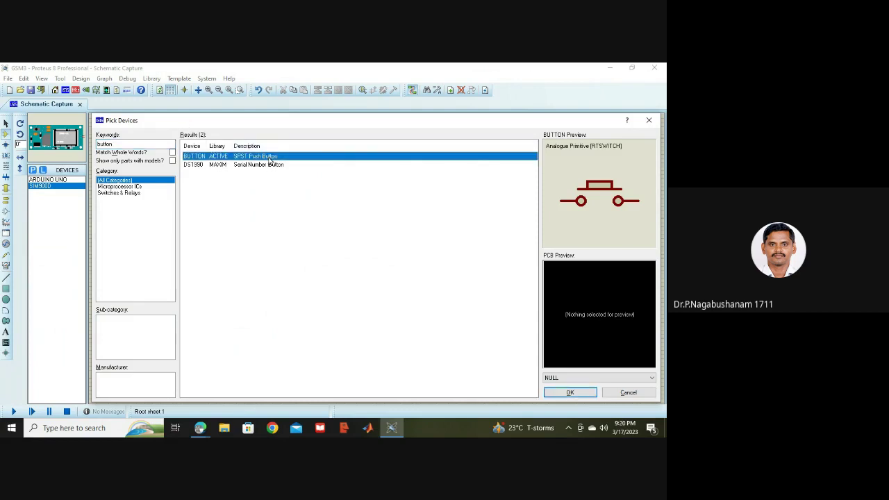
pyautogui.click(568, 392)
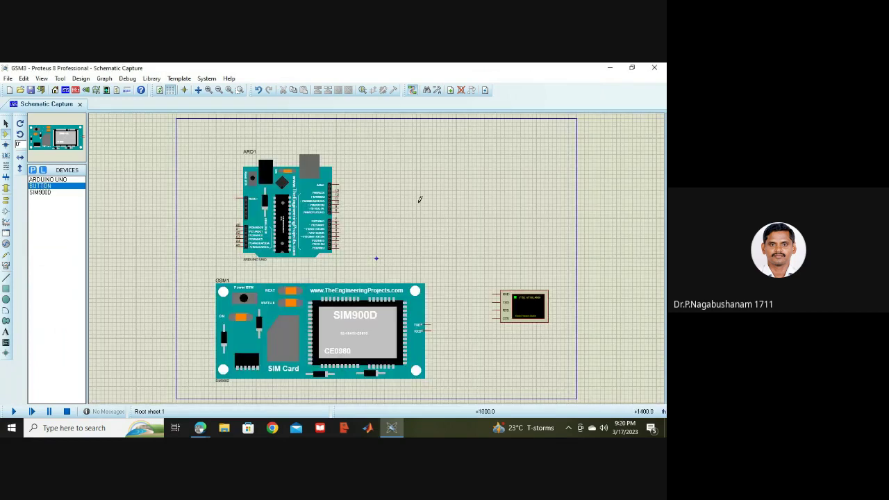
pyautogui.click(422, 205)
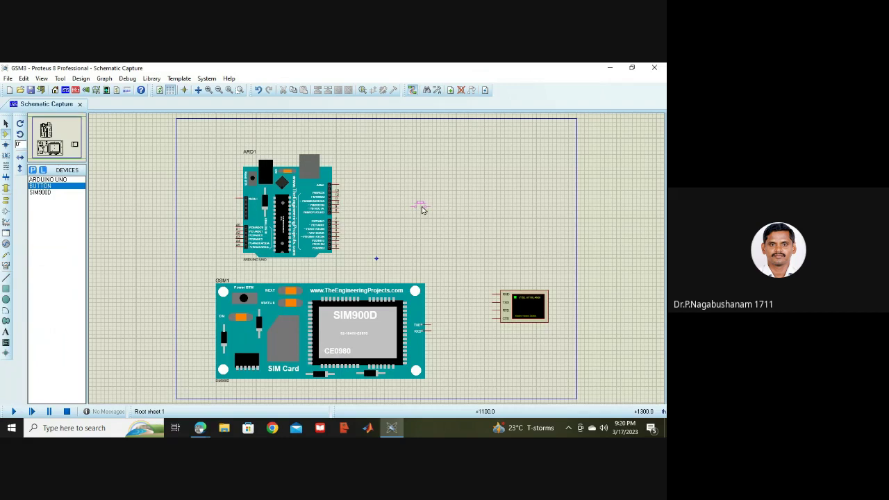
pyautogui.click(414, 205)
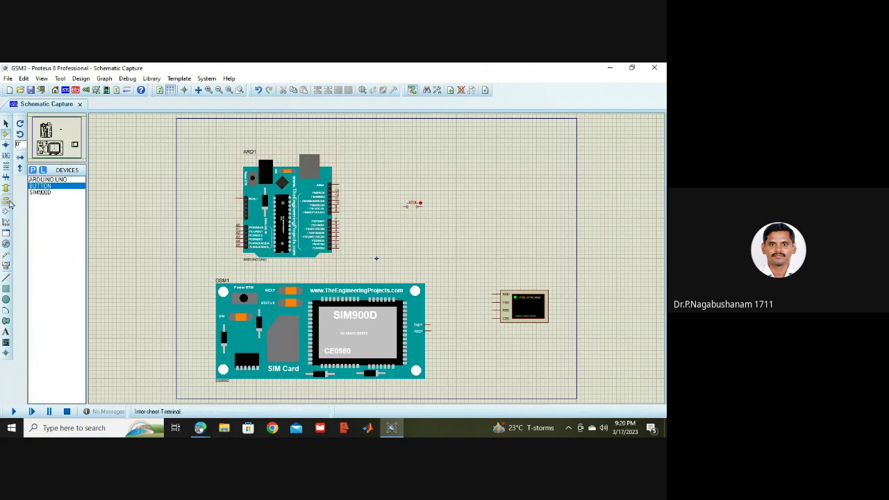
# Step: Place a ground terminal below the push button, then wire the button to ground and to Arduino pin 7
pyautogui.click(6, 201)
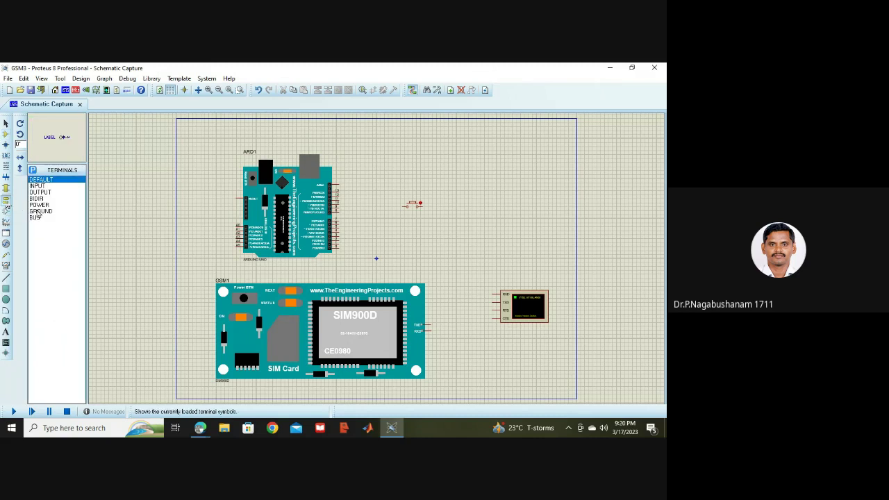
pyautogui.click(41, 211)
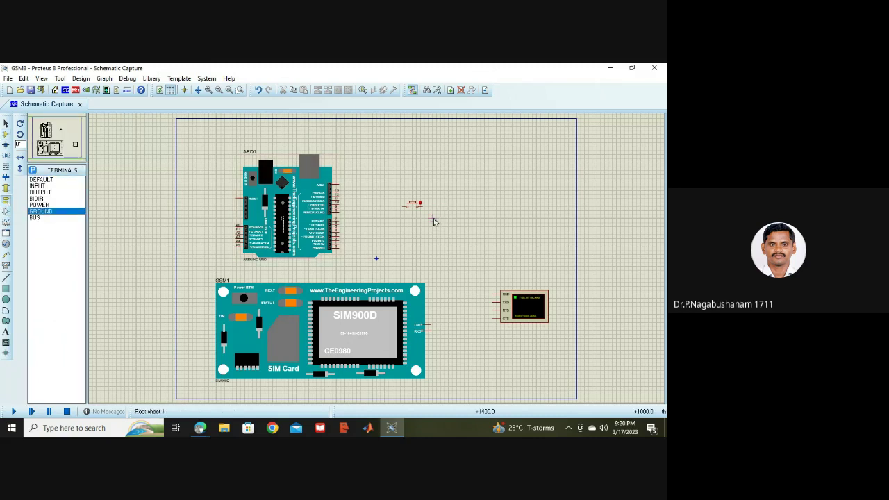
pyautogui.click(434, 221)
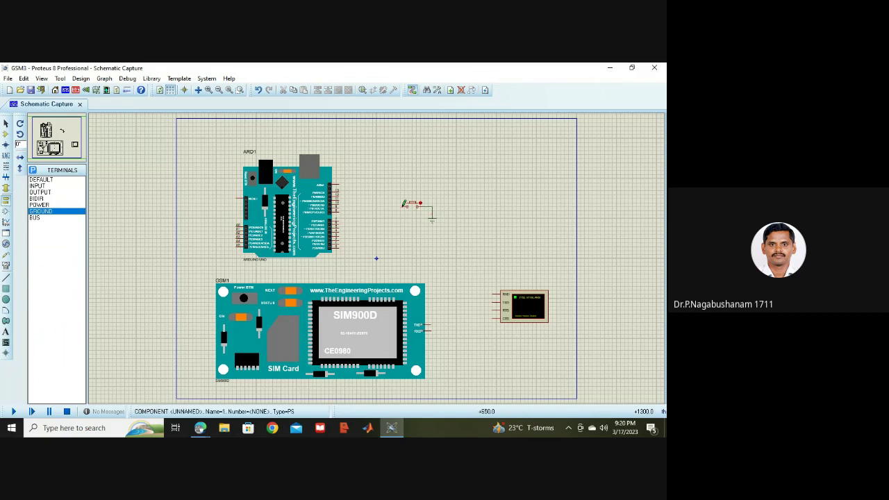
pyautogui.click(403, 203)
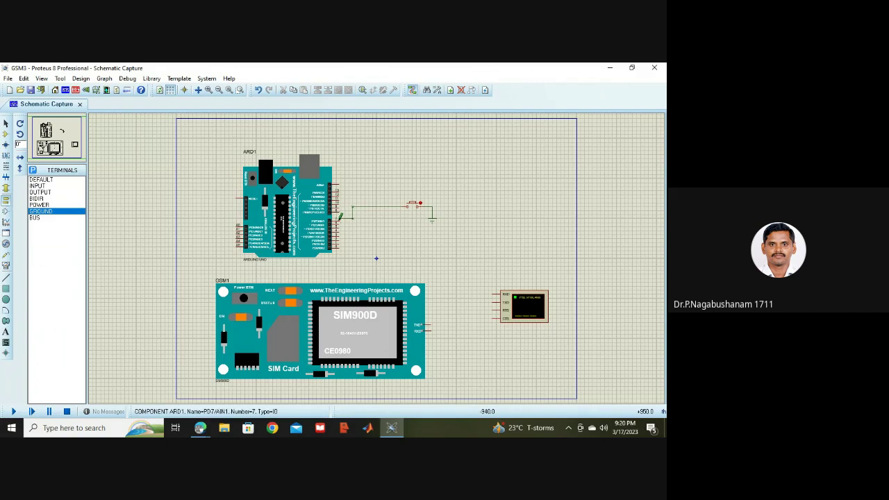
pyautogui.click(341, 217)
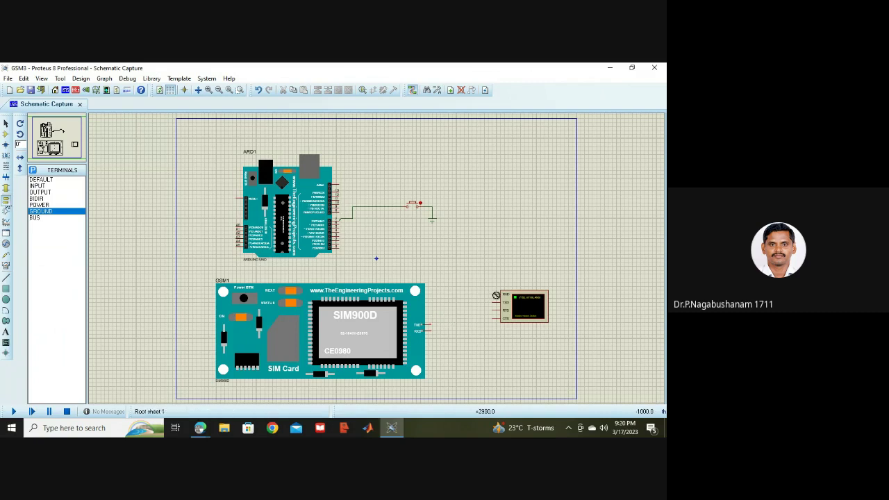
# Step: Wire the virtual terminal's RXD to the SIM900D's TXD, the SIM900D's RXD to Arduino pin 1, and Arduino pin 0 to the terminal's TXD
pyautogui.click(494, 292)
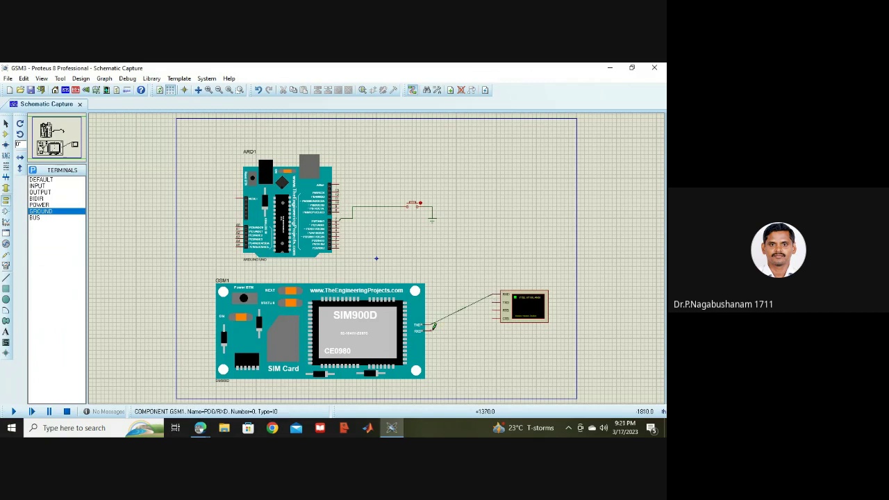
pyautogui.click(432, 329)
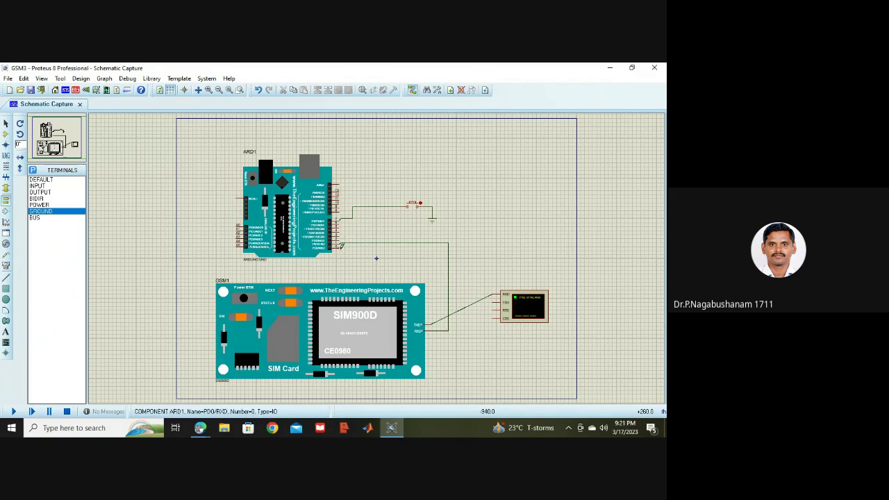
pyautogui.click(341, 245)
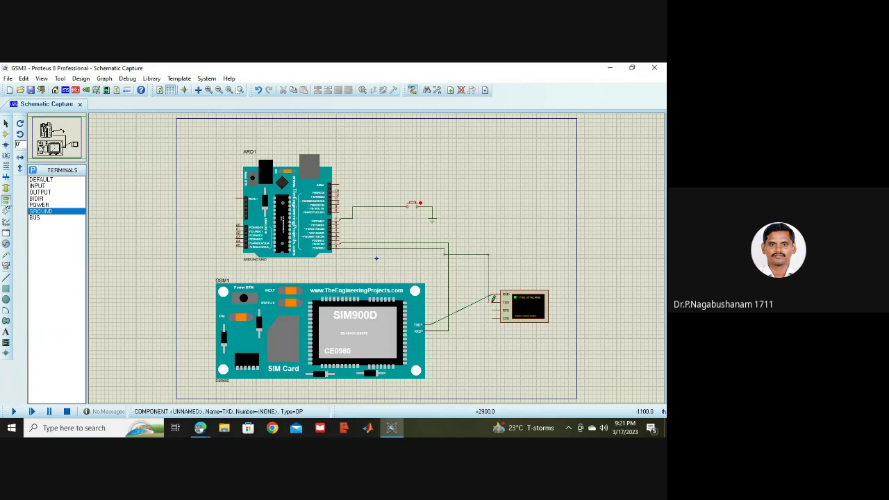
pyautogui.click(494, 297)
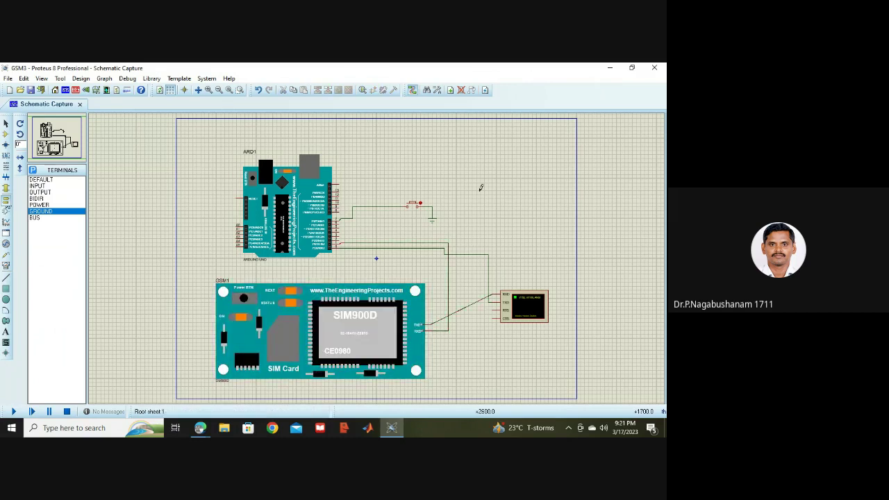
# Step: Launch the Arduino IDE, switch to Gmail in the browser, and copy the complete Arduino code from the GSM reference email
pyautogui.click(610, 67)
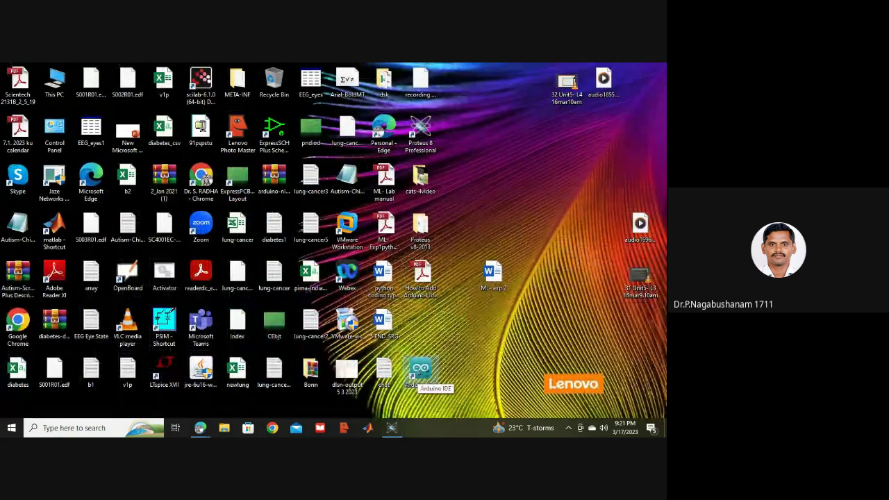
pyautogui.doubleClick(422, 374)
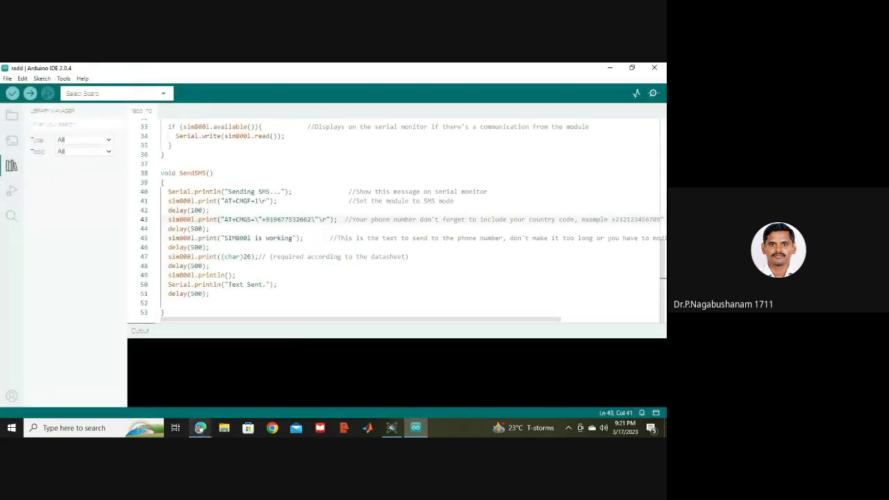
pyautogui.moveTo(200, 426)
pyautogui.click(162, 389)
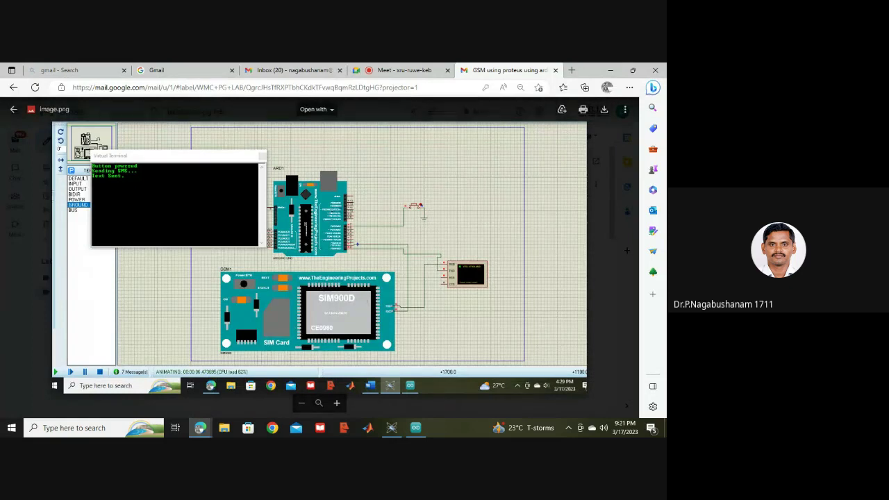
pyautogui.click(13, 111)
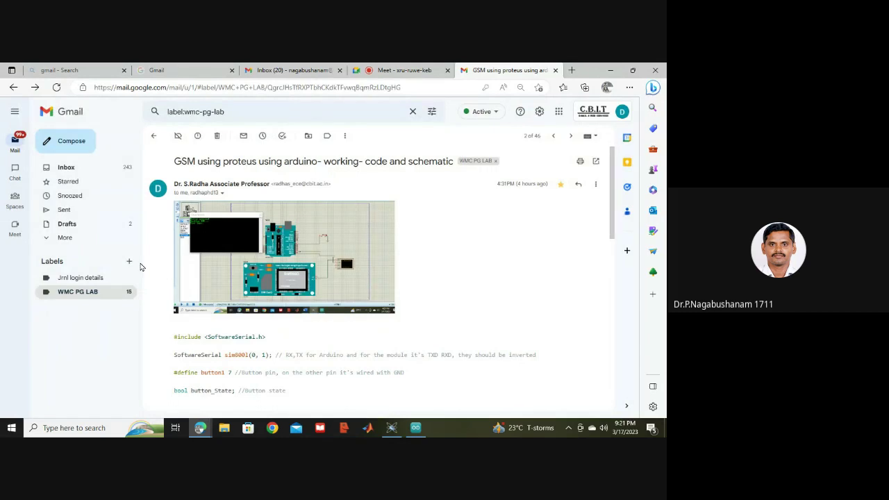
pyautogui.moveTo(174, 336); pyautogui.dragTo(212, 345)
pyautogui.hotkey('ctrl', 'c')
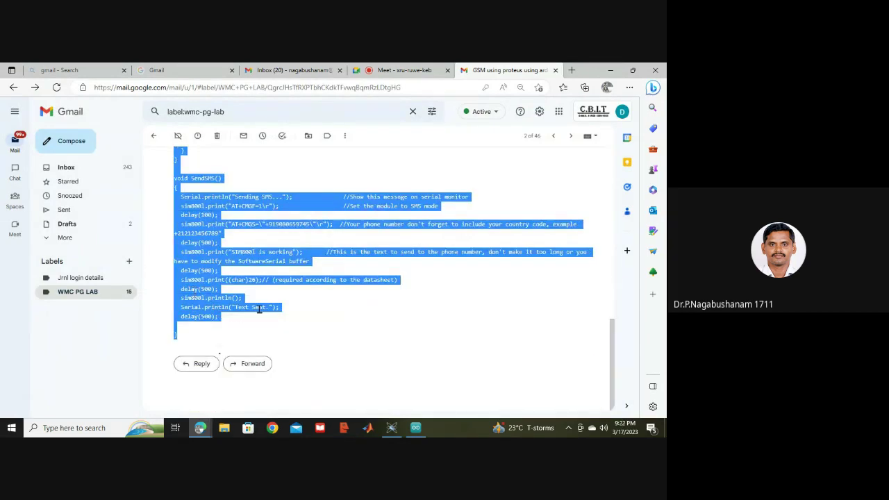
# Step: Switch to the Arduino IDE, replace the entire radd sketch with the copied code, and save it
pyautogui.click(416, 428)
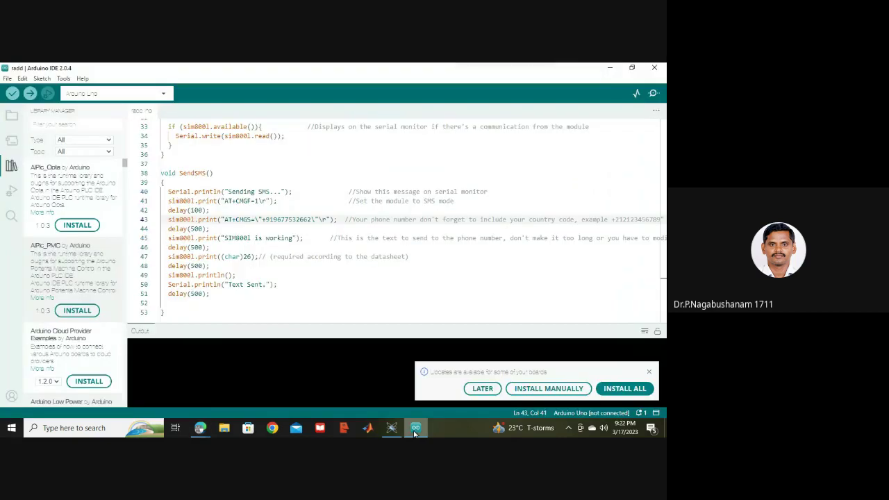
pyautogui.click(238, 295)
pyautogui.hotkey('ctrl', 'a')
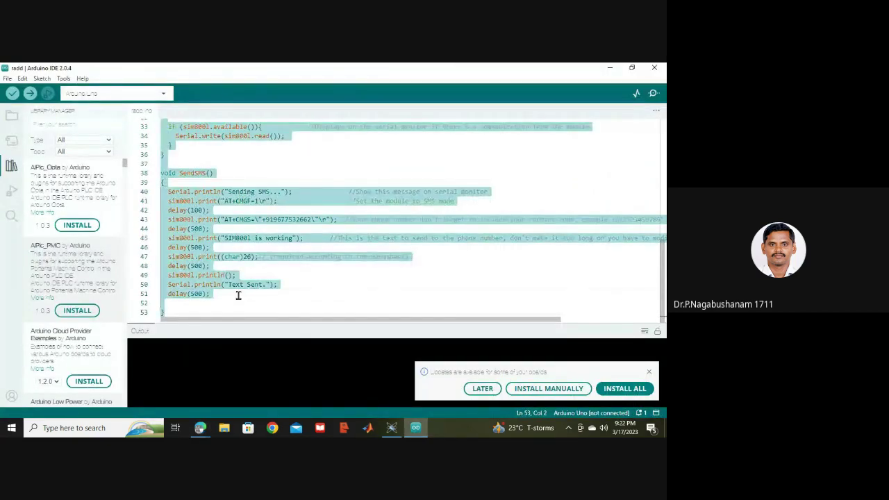
pyautogui.hotkey('ctrl', 'v')
pyautogui.hotkey('ctrl', 's')
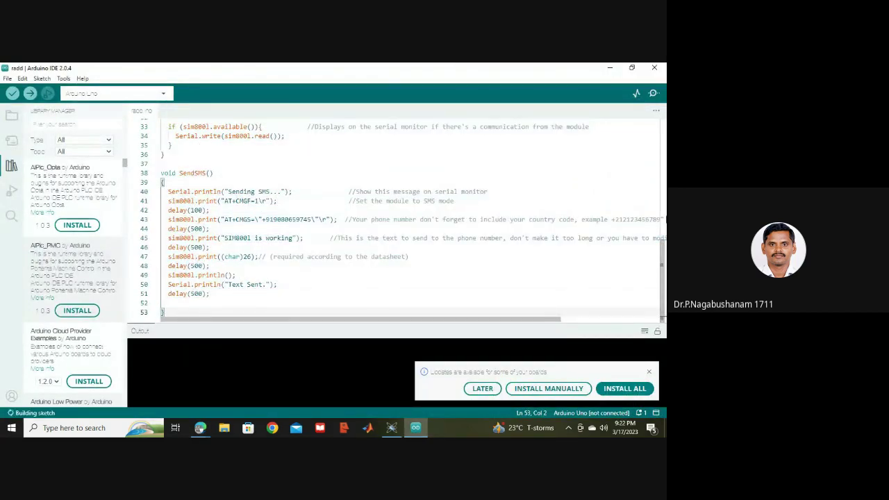
# Step: Read through the sketch from its pin definitions and setup through the loop to the SendSMS function
pyautogui.moveTo(663, 257); pyautogui.dragTo(661, 115)
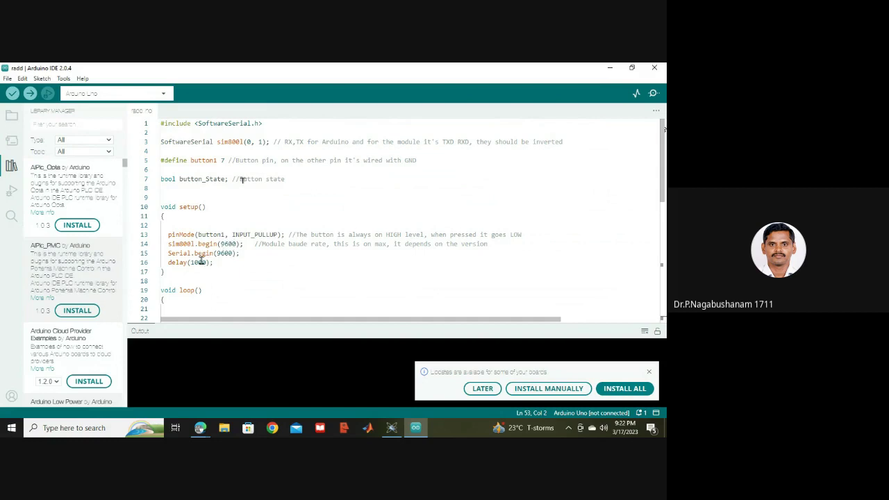
pyautogui.click(230, 243)
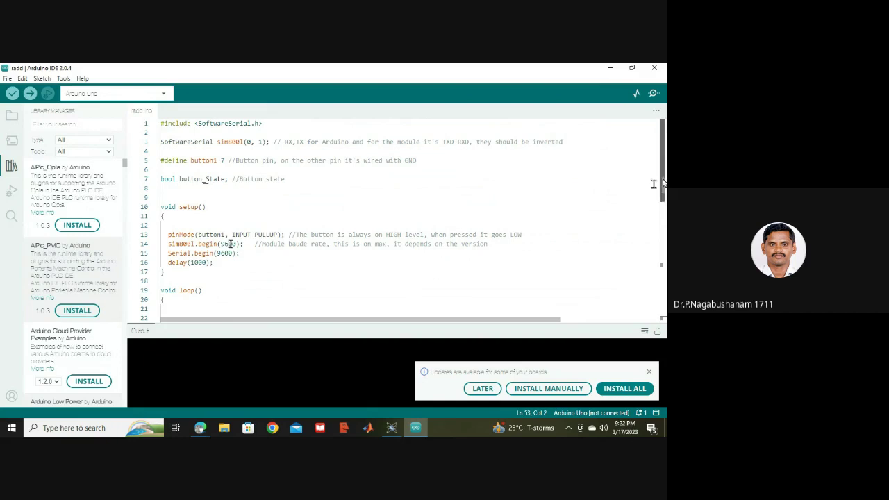
pyautogui.moveTo(663, 182); pyautogui.dragTo(666, 258)
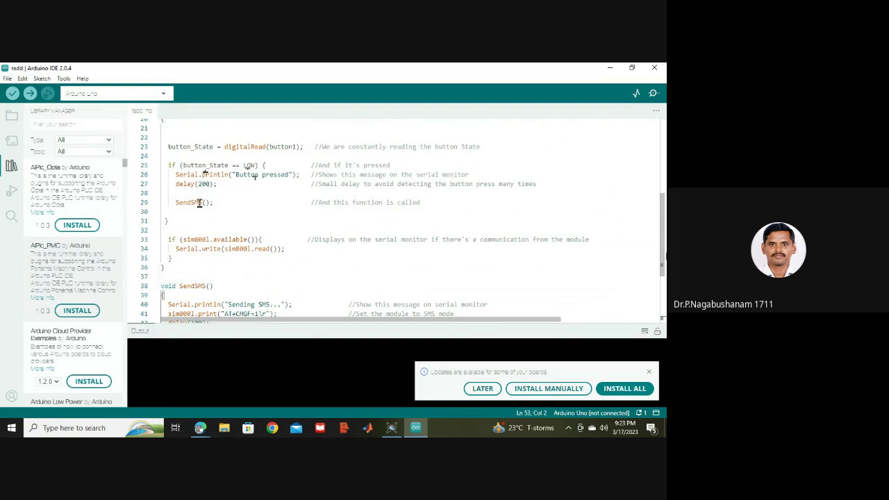
pyautogui.moveTo(200, 203)
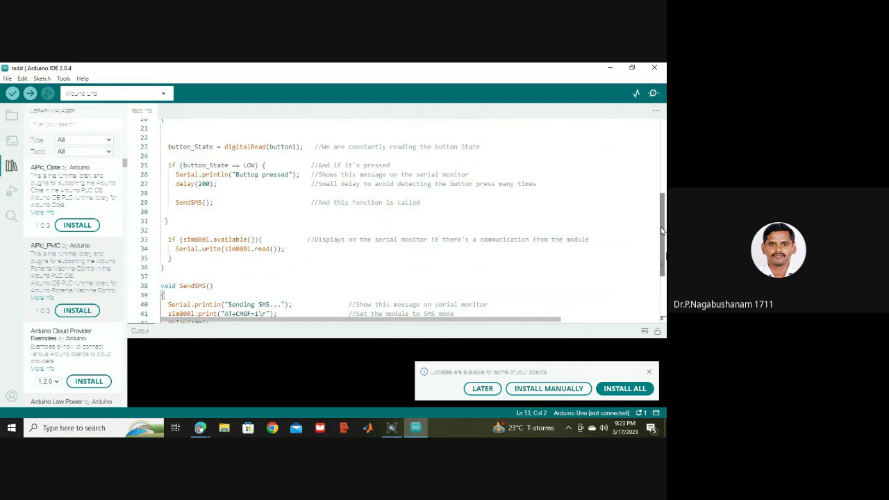
pyautogui.moveTo(663, 231); pyautogui.dragTo(665, 284)
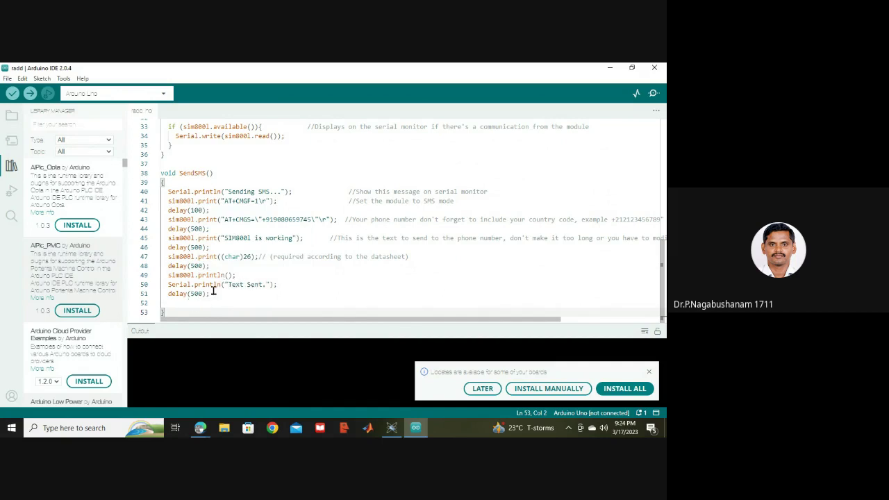
# Step: Check that verbose output during compile is enabled in the preferences, and compile the radd sketch for the Arduino Uno
pyautogui.click(8, 80)
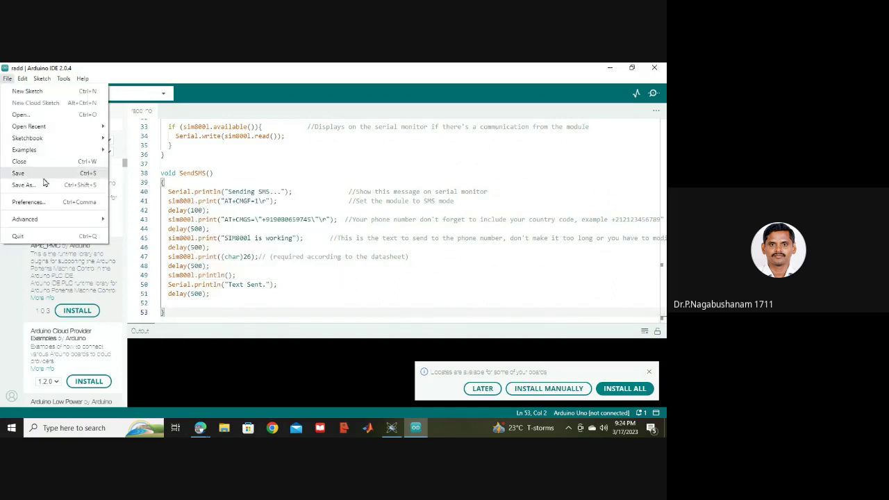
pyautogui.click(27, 202)
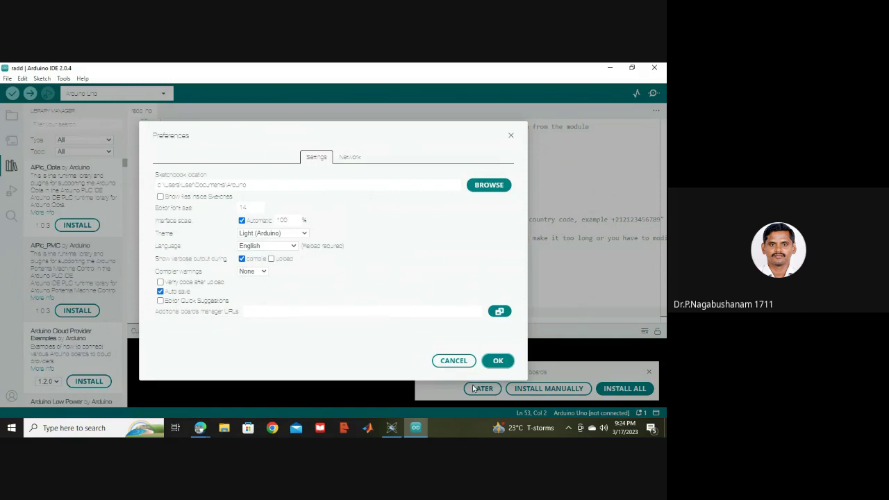
pyautogui.click(497, 361)
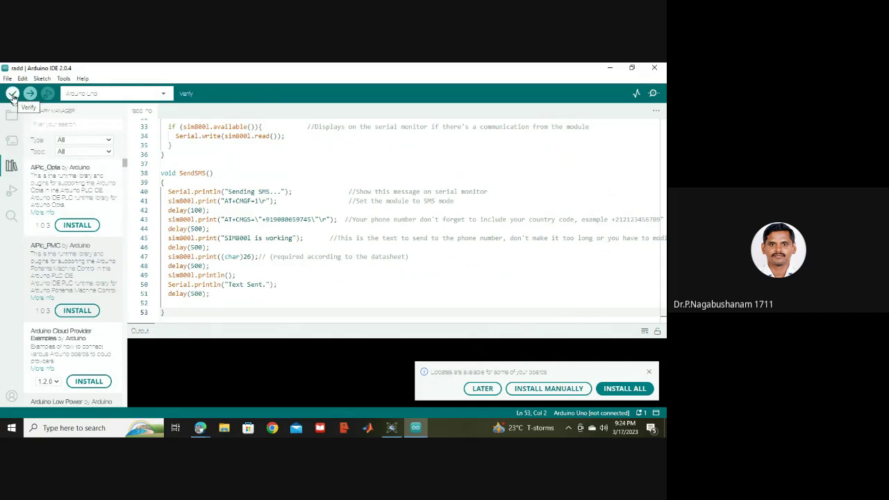
pyautogui.click(13, 95)
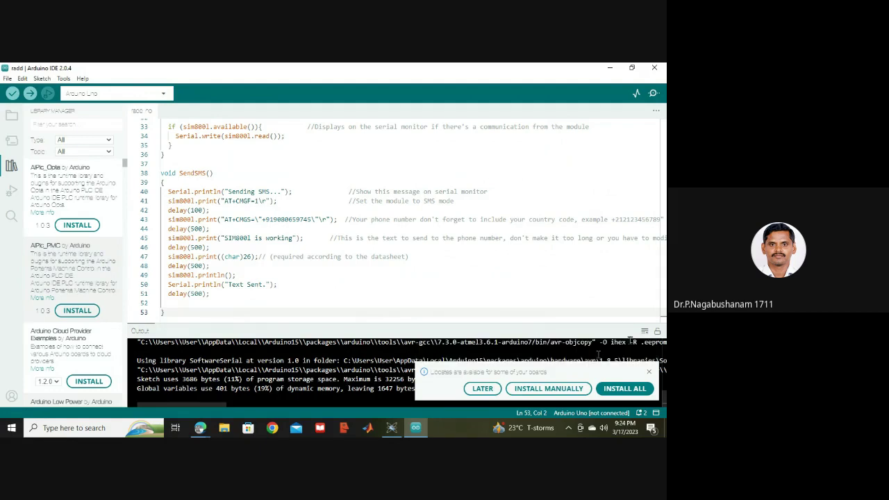
pyautogui.click(649, 372)
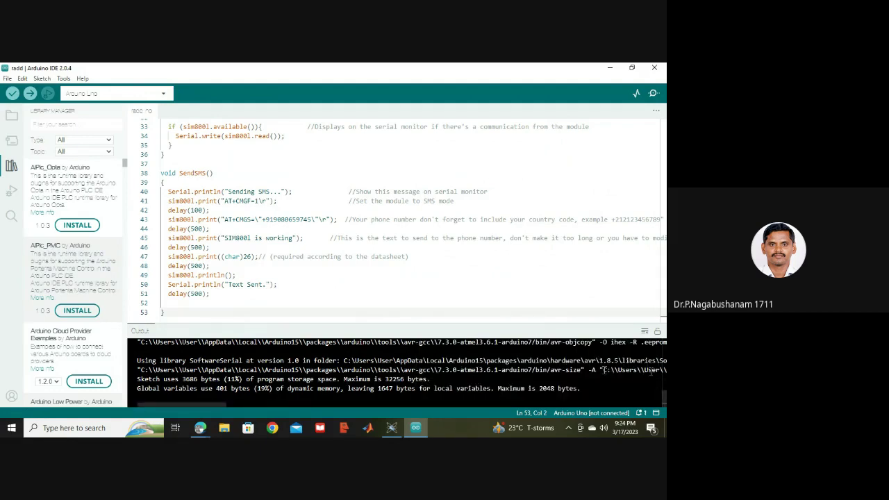
# Step: Copy the radd.ino.elf path from the compile output and set it as the program file of the Arduino Uno in Proteus
pyautogui.moveTo(603, 369); pyautogui.dragTo(665, 369)
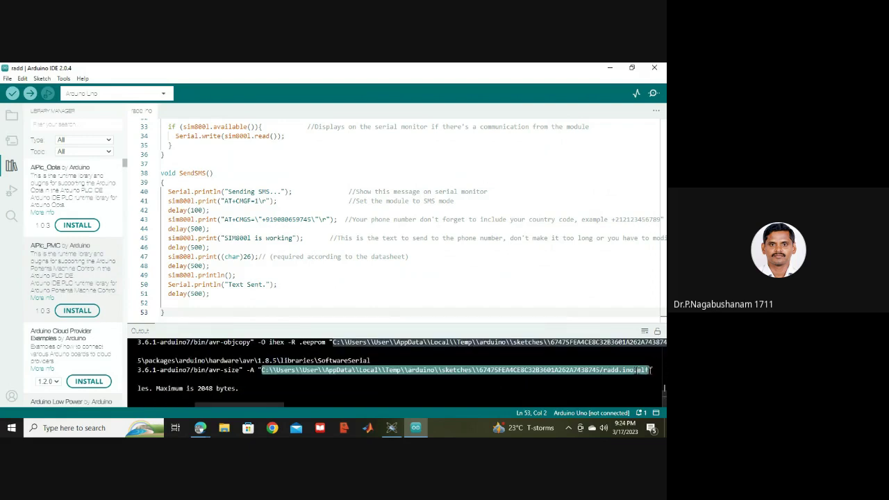
pyautogui.click(391, 428)
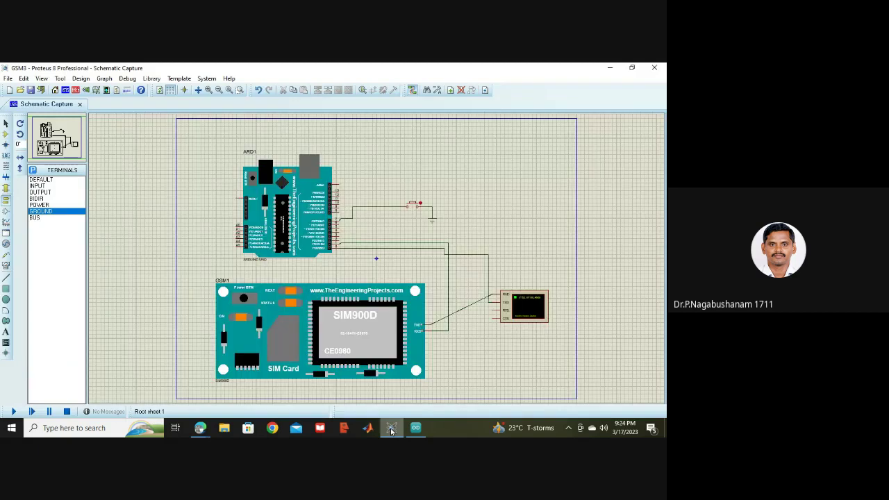
pyautogui.doubleClick(294, 204)
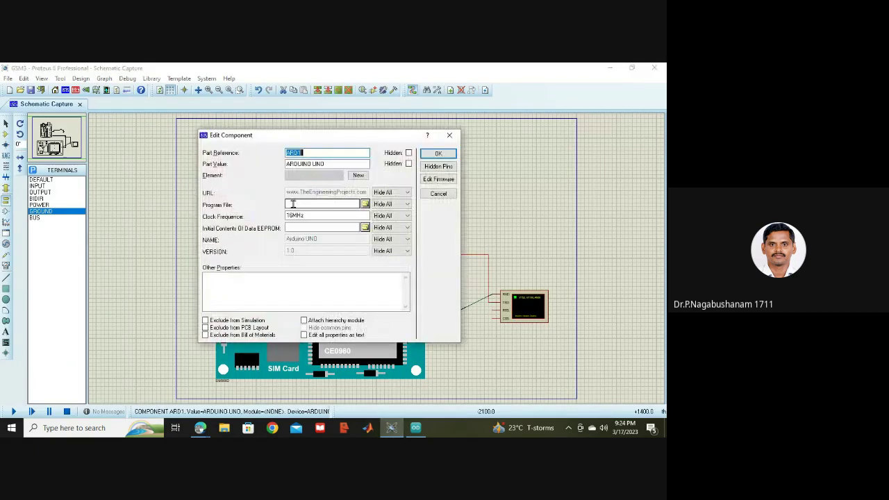
pyautogui.click(306, 204)
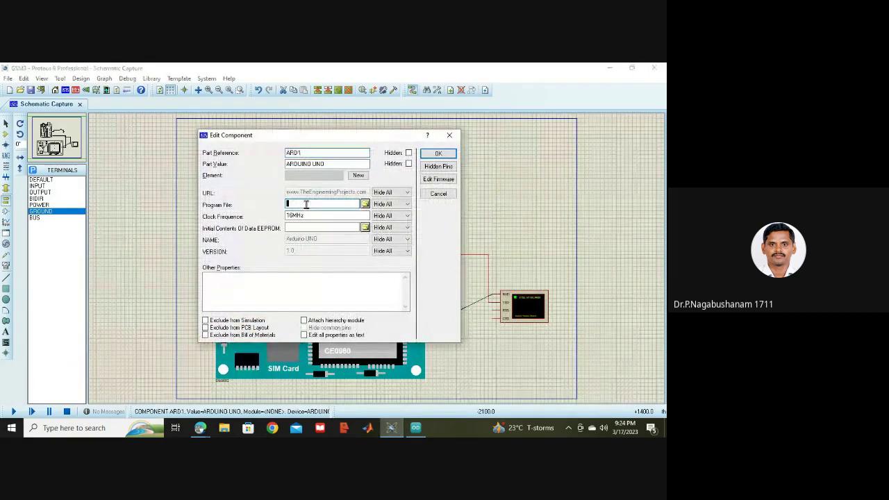
pyautogui.hotkey('ctrl', 'v')
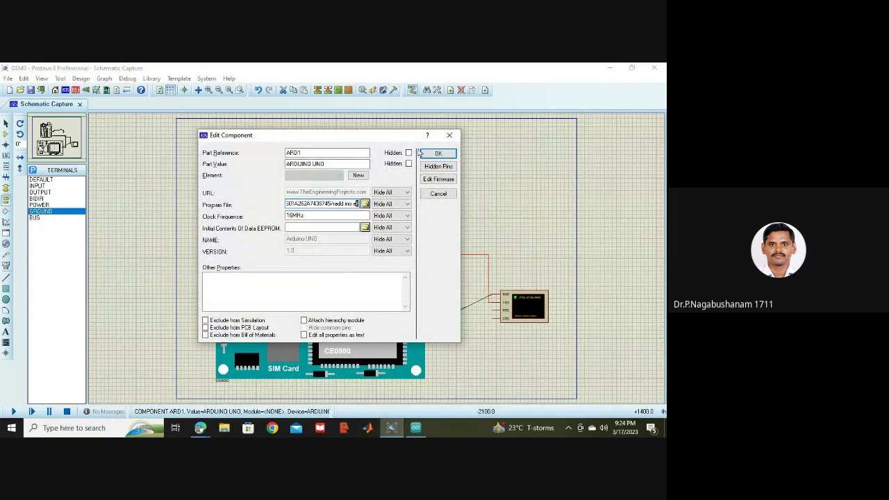
pyautogui.click(430, 153)
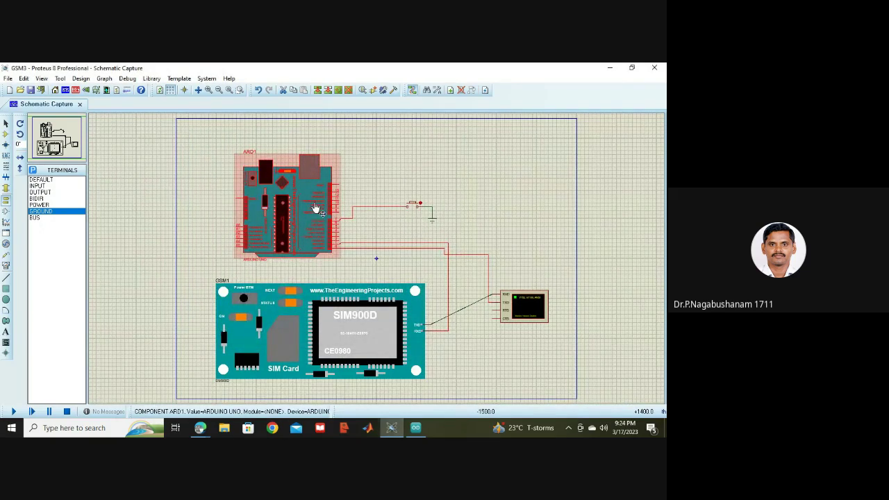
# Step: Set GSMLibraryTEP.hex from the C: drive's ProgramData\Labcenter Electronics\Proteus 8 Professional\LIBRARY folder as the program file of the SIM900D module
pyautogui.doubleClick(289, 338)
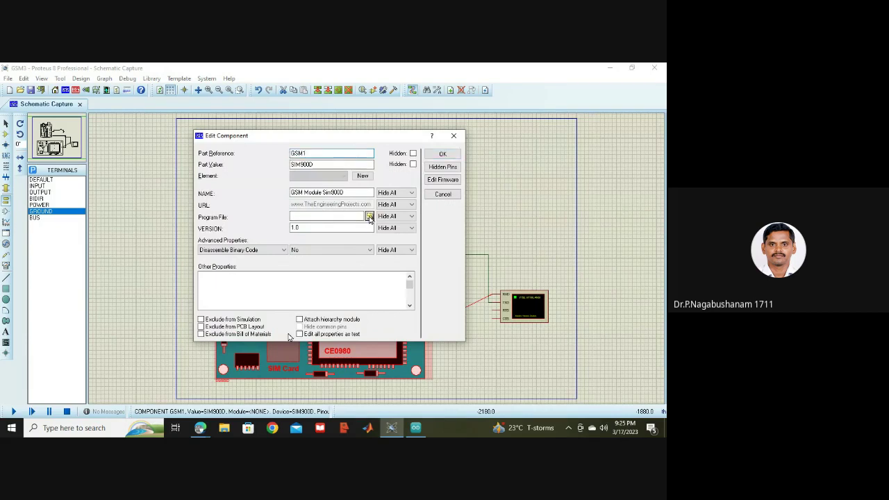
pyautogui.click(369, 216)
pyautogui.click(195, 259)
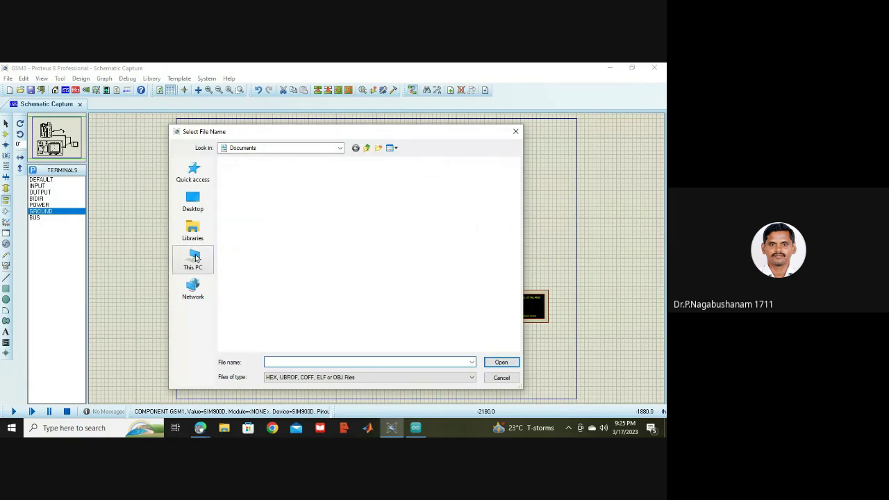
pyautogui.doubleClick(285, 302)
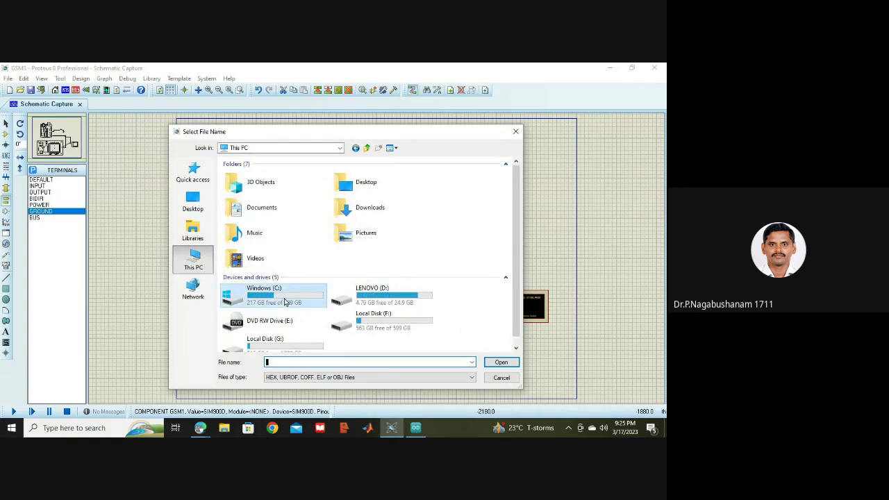
pyautogui.doubleClick(268, 278)
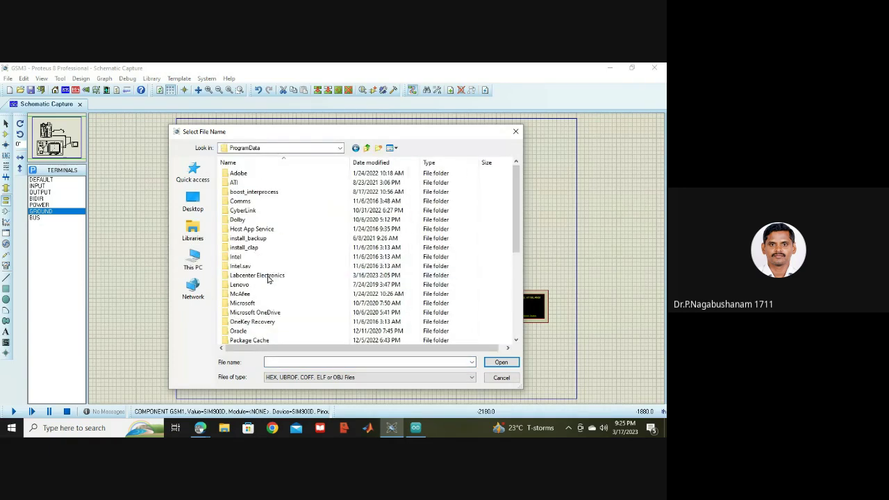
pyautogui.doubleClick(268, 278)
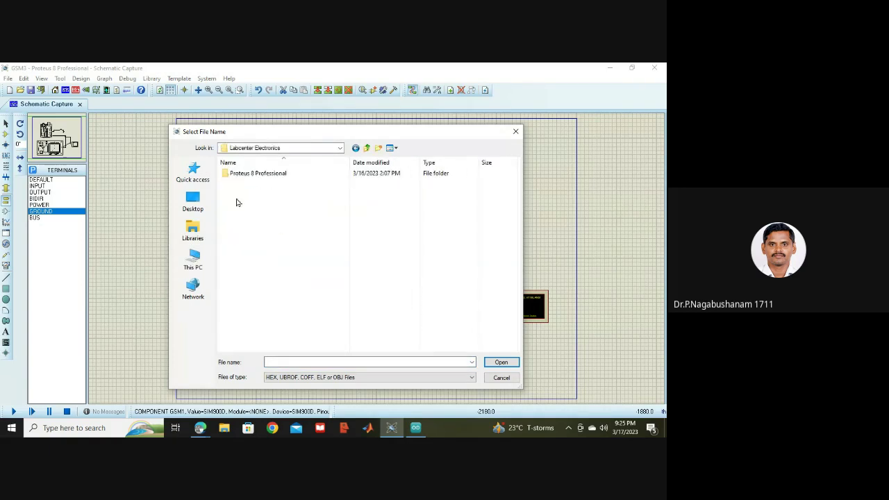
pyautogui.doubleClick(251, 175)
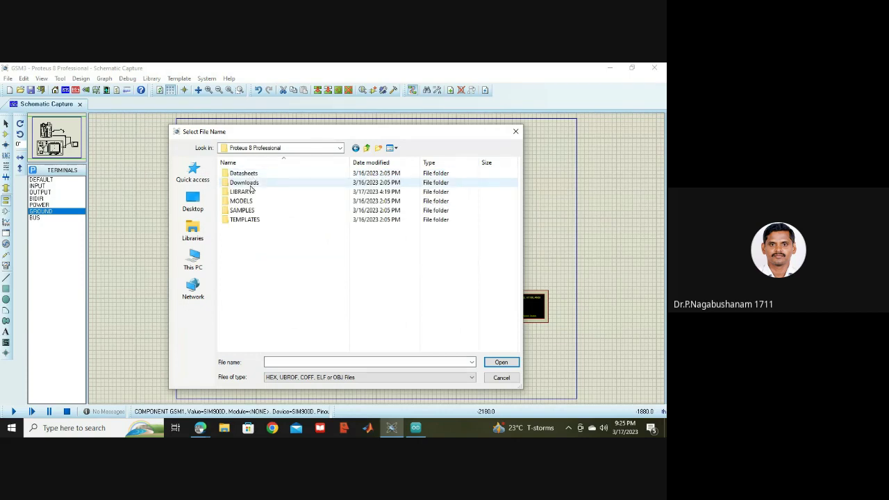
pyautogui.doubleClick(251, 191)
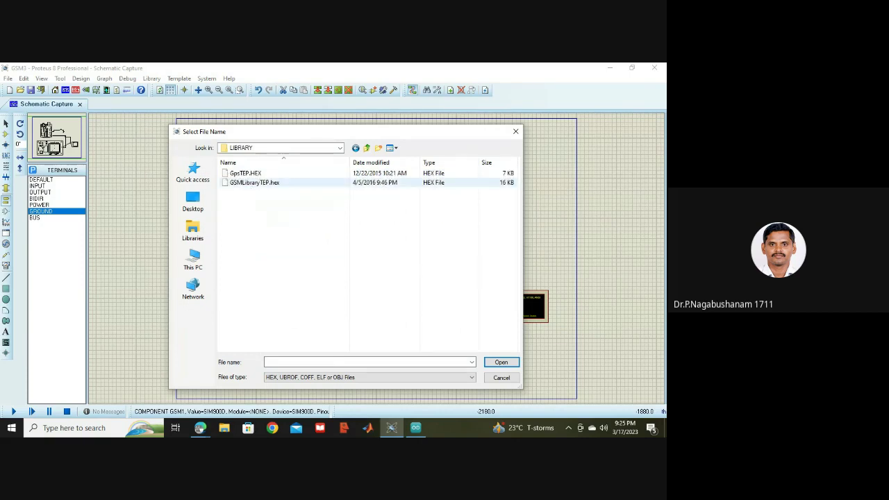
pyautogui.doubleClick(255, 183)
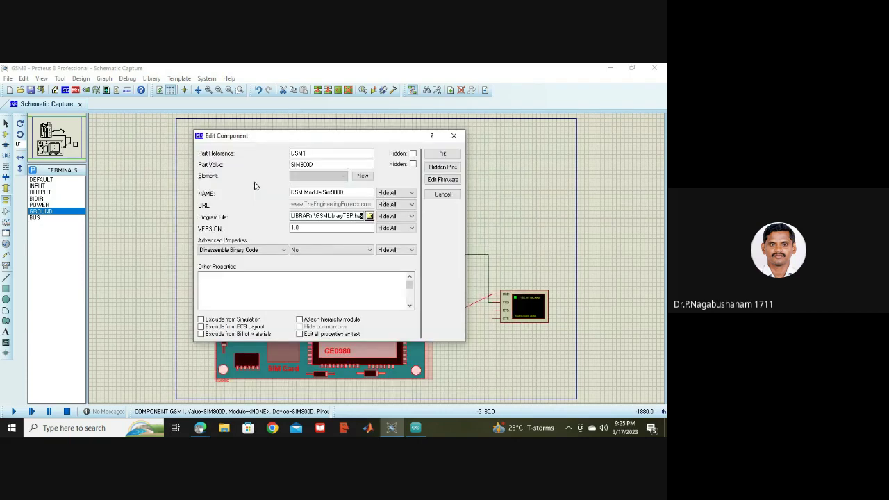
pyautogui.click(433, 155)
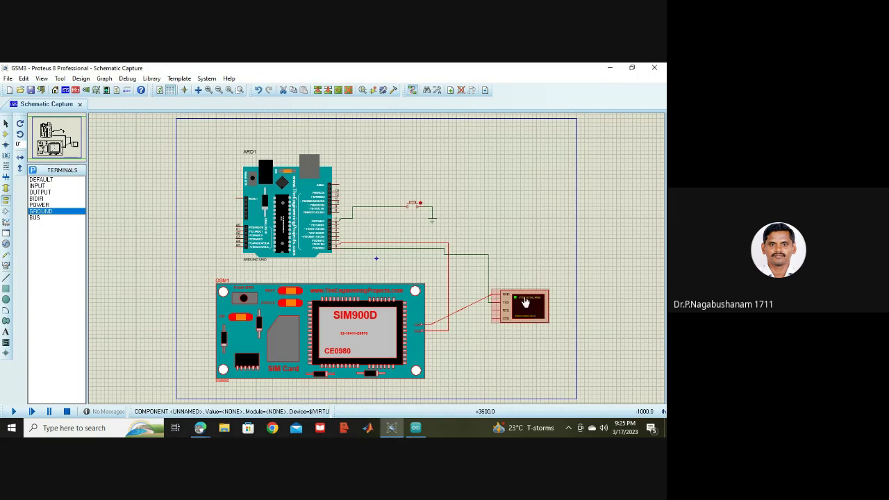
# Step: Run the simulation, operate the push button to trigger the SMS while the virtual terminal is open, and stop the simulation
pyautogui.click(14, 412)
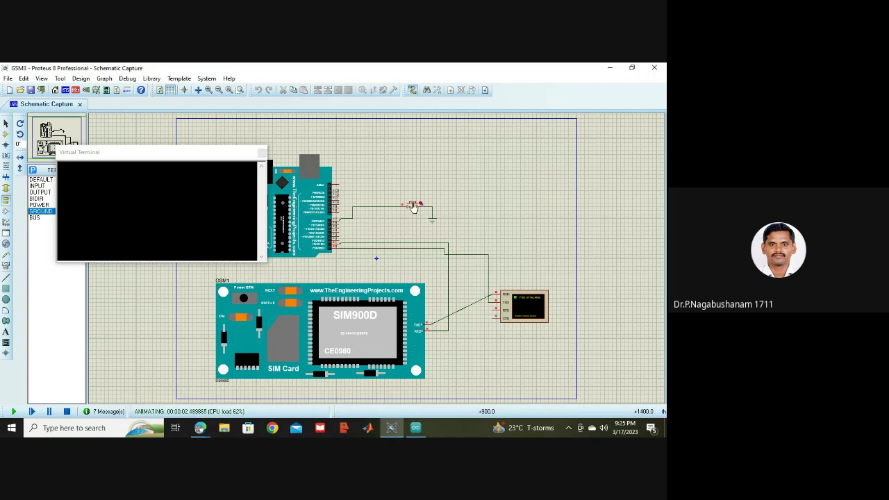
pyautogui.click(412, 196)
pyautogui.click(412, 195)
pyautogui.click(411, 206)
pyautogui.click(412, 207)
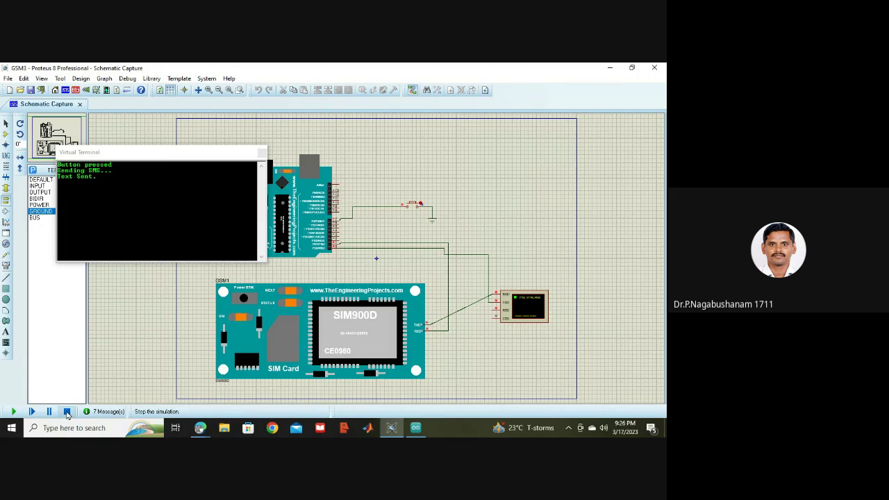
pyautogui.click(68, 412)
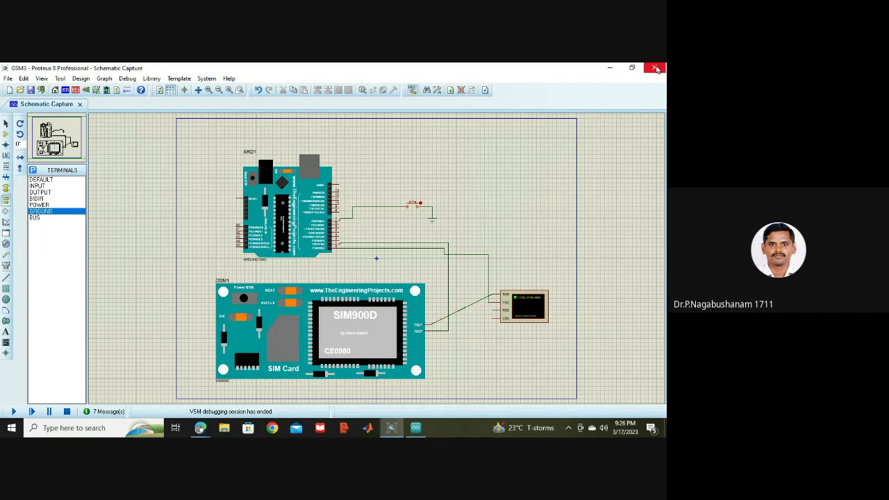
# Step: Close Proteus with the project changes saved, and close the Arduino IDE
pyautogui.click(657, 69)
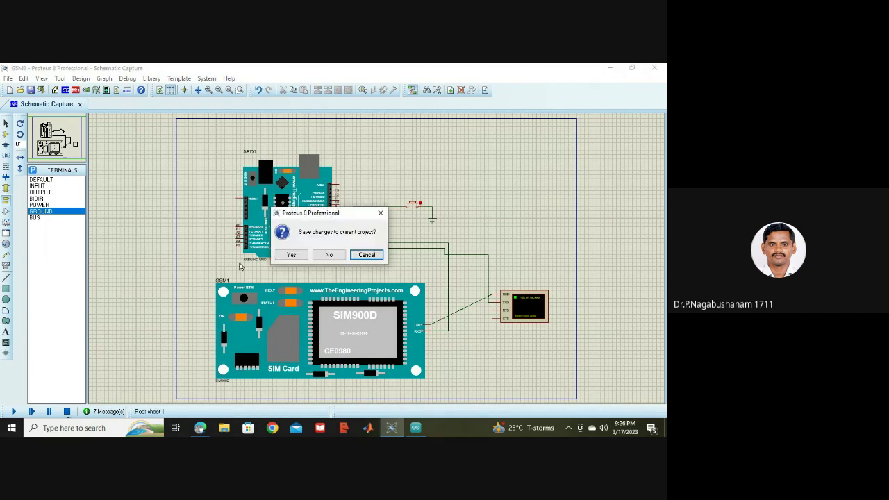
pyautogui.click(287, 255)
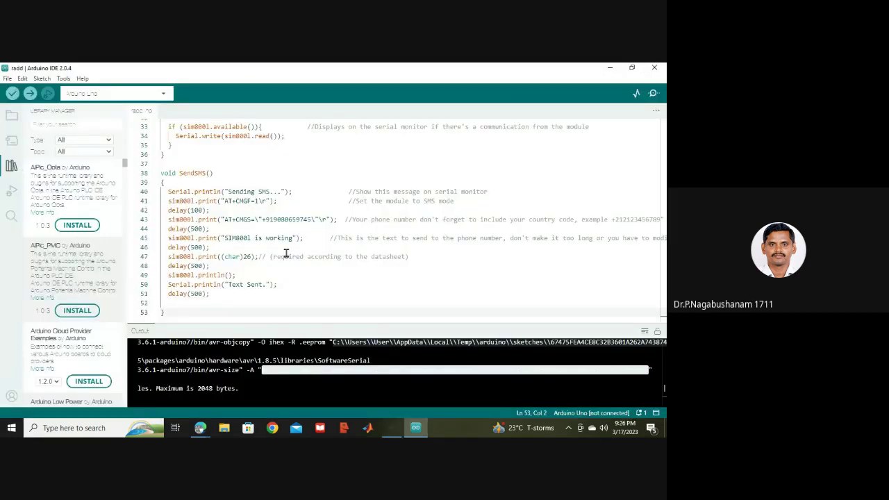
pyautogui.click(655, 68)
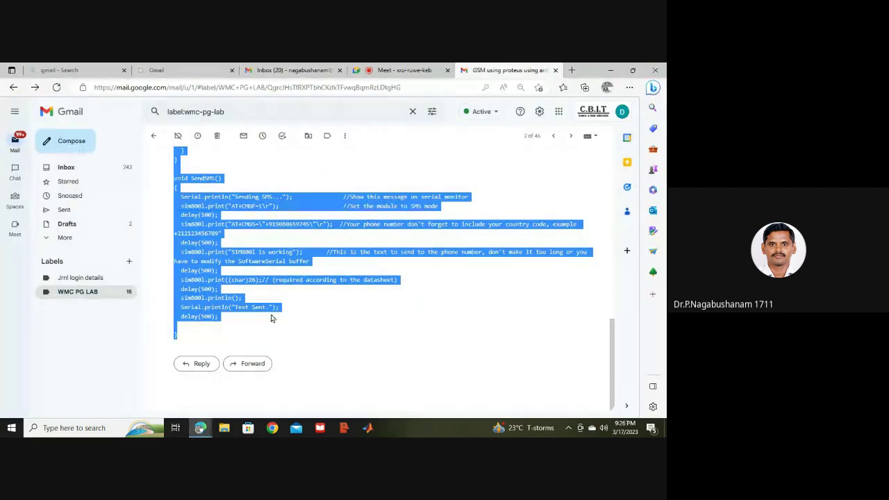
# Step: Switch to the Google Meet call and stop the meeting recording from its recording settings
pyautogui.click(397, 69)
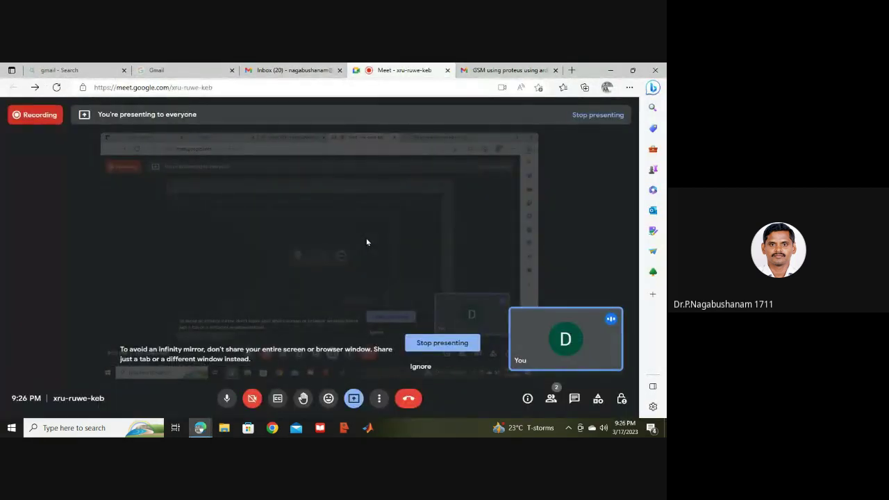
pyautogui.click(378, 398)
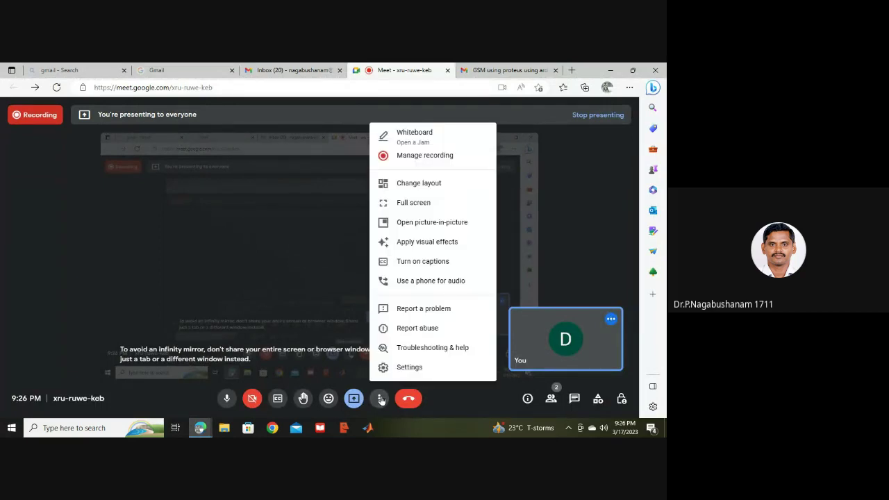
pyautogui.click(423, 157)
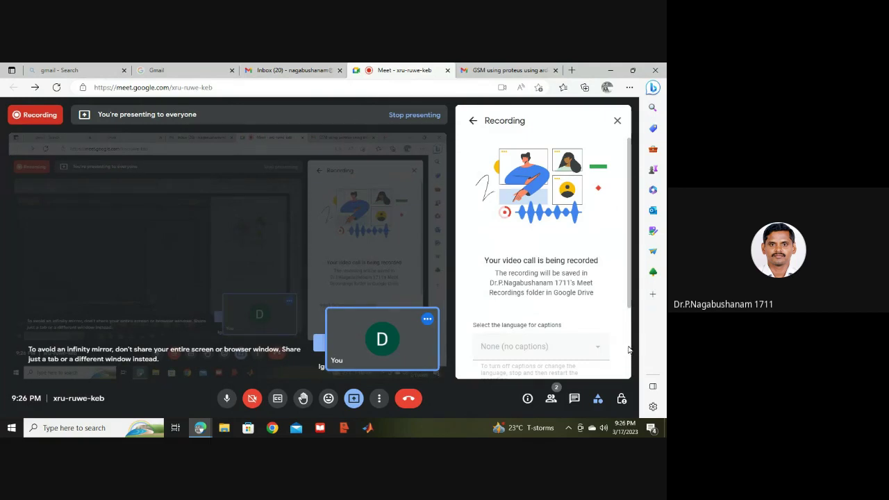
pyautogui.scroll(-3, 625, 347)
pyautogui.click(565, 338)
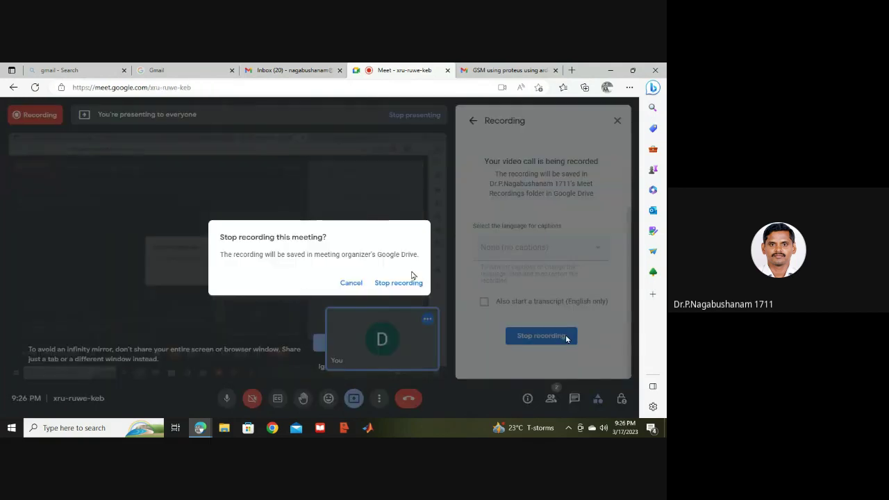